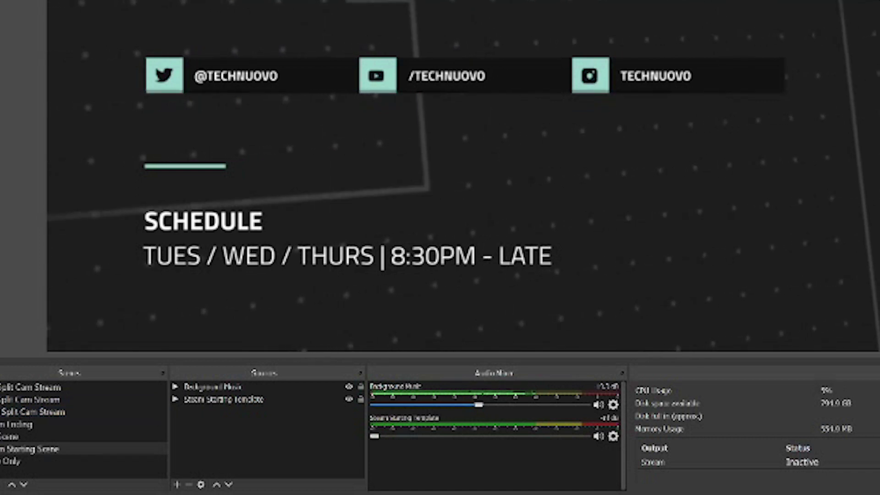
Start adding a new scene from the Scenes panel.
left_click(1, 484)
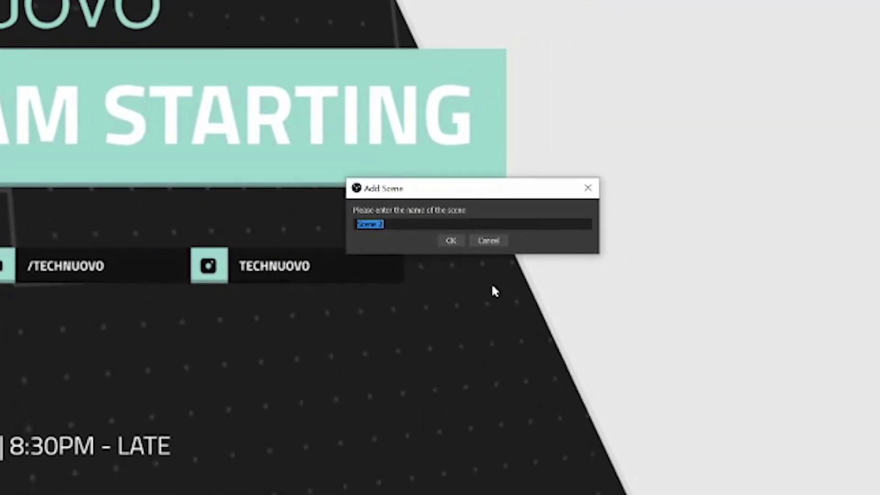
Name the new scene 'test split camera' and confirm it.
type("test split s")
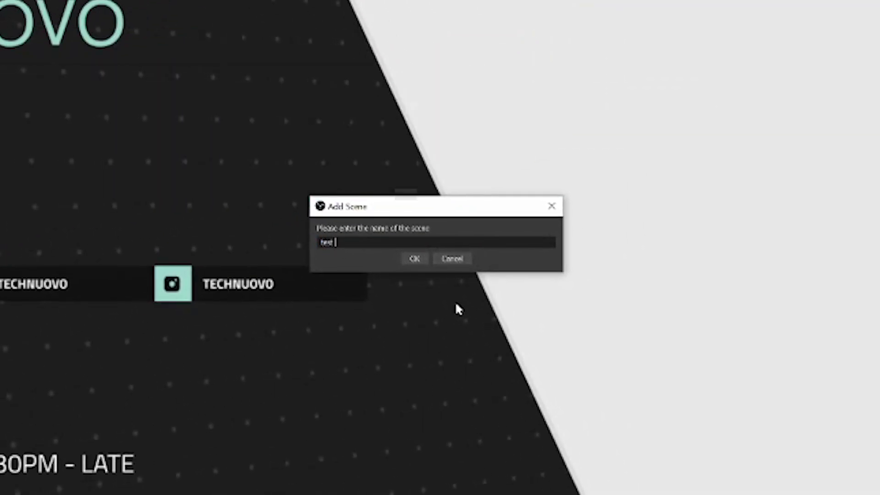
type("amera")
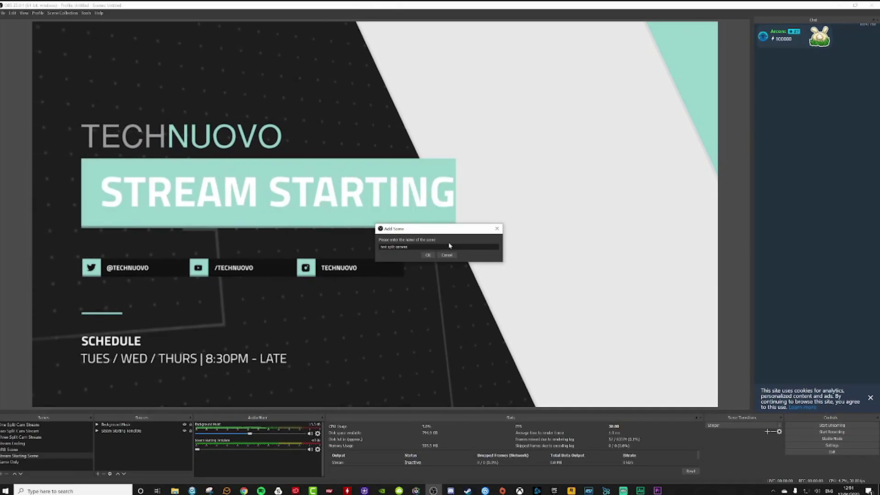
left_click(427, 254)
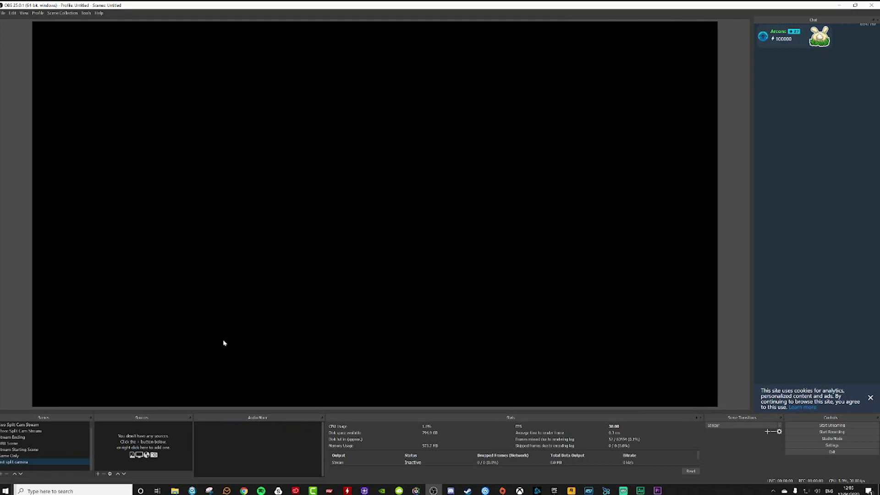
Add an image source named 'Image split test' to the scene.
right_click(144, 438)
mouse_move(151, 440)
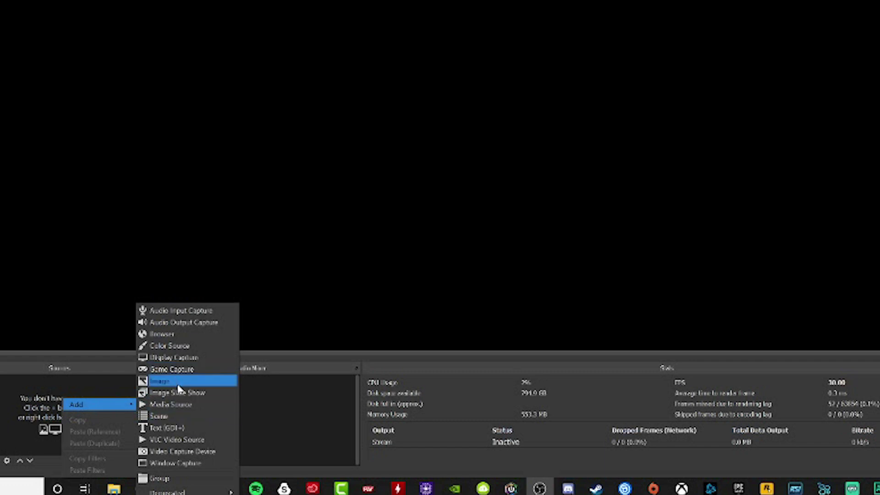
left_click(165, 380)
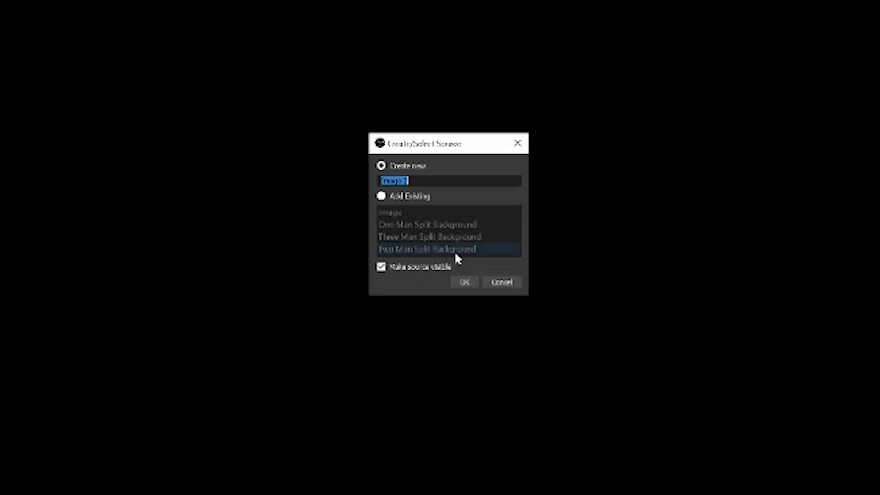
type("Image split test")
left_click(463, 282)
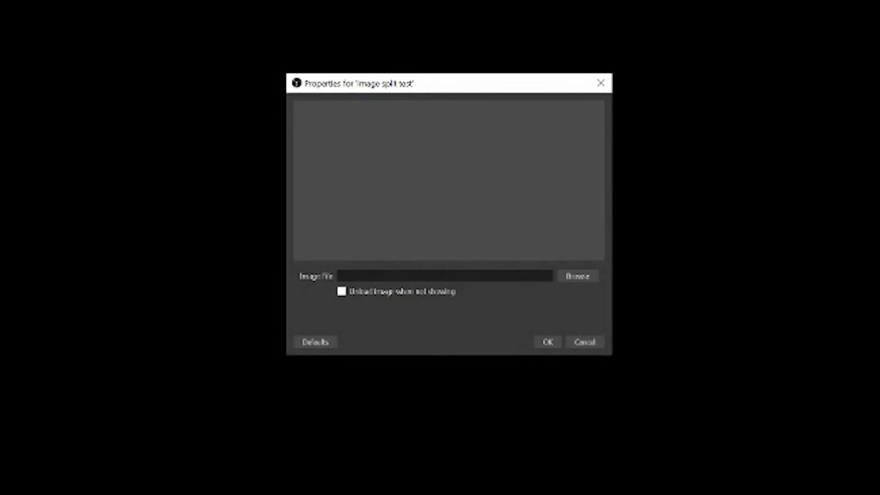
Load Three Man Stream Background from the Twitch and Mixer folder as its image.
left_click(589, 276)
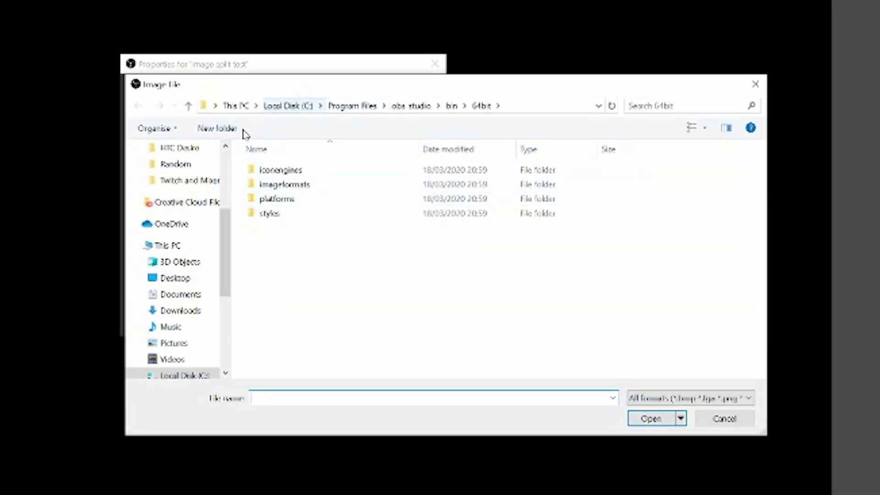
scroll(185, 213, "up", 1)
scroll(186, 215, "up", 1)
left_click(190, 246)
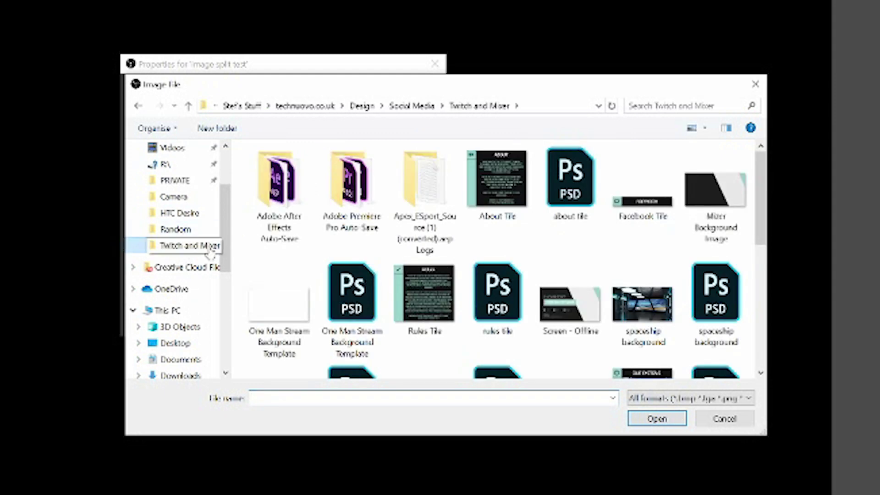
scroll(394, 273, "down", 2)
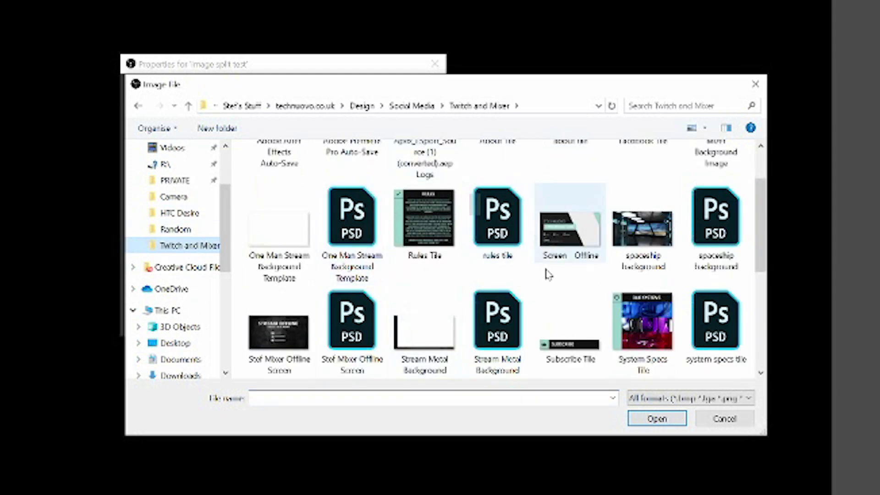
scroll(504, 298, "down", 3)
scroll(490, 310, "down", 2)
left_click(330, 234)
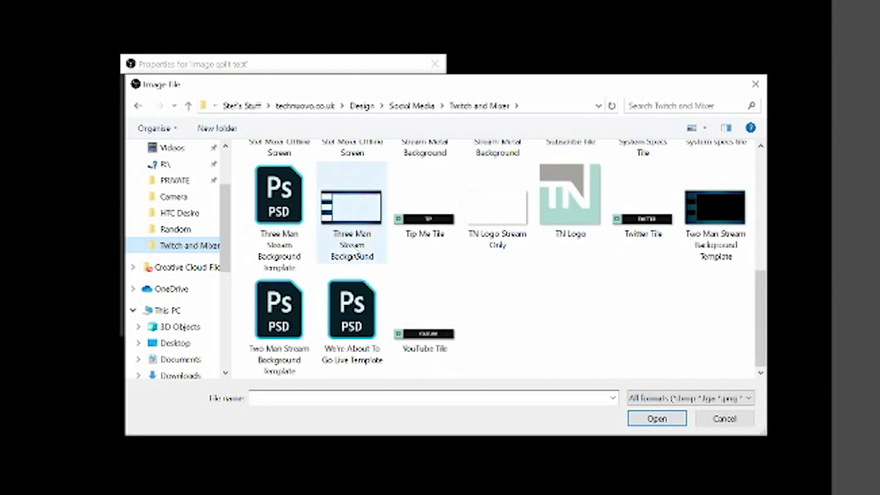
double_click(330, 234)
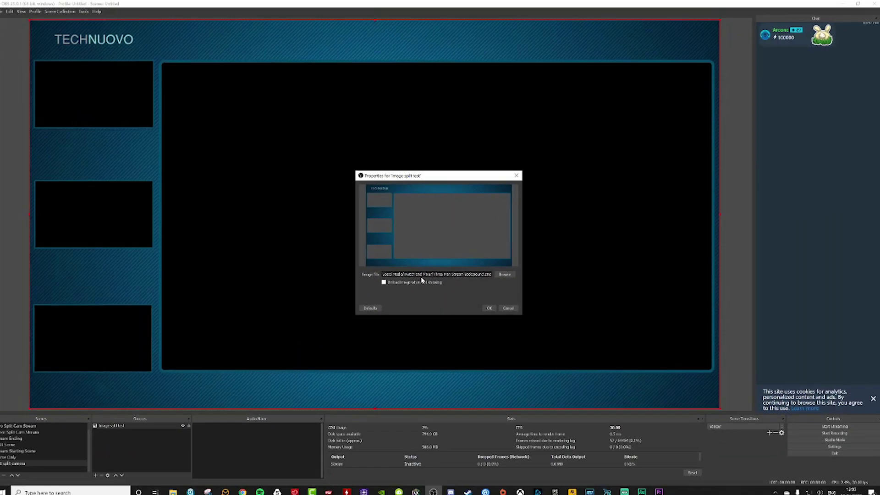
left_click(488, 308)
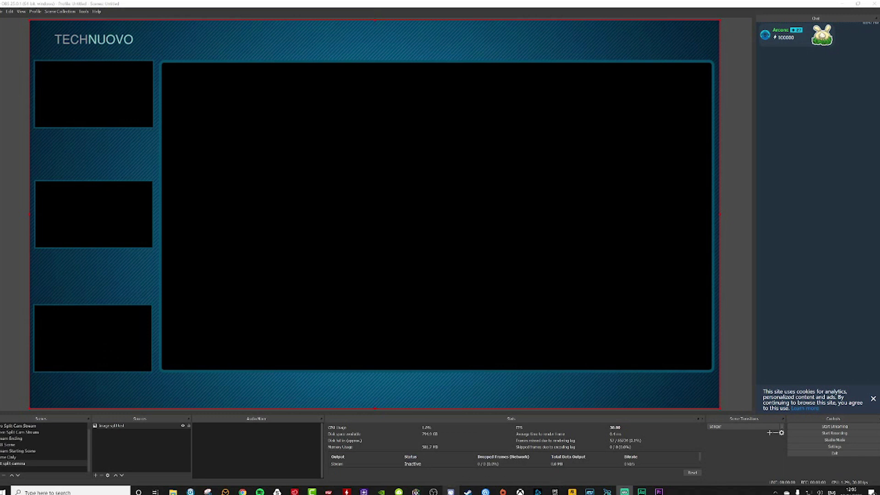
mouse_move(451, 491)
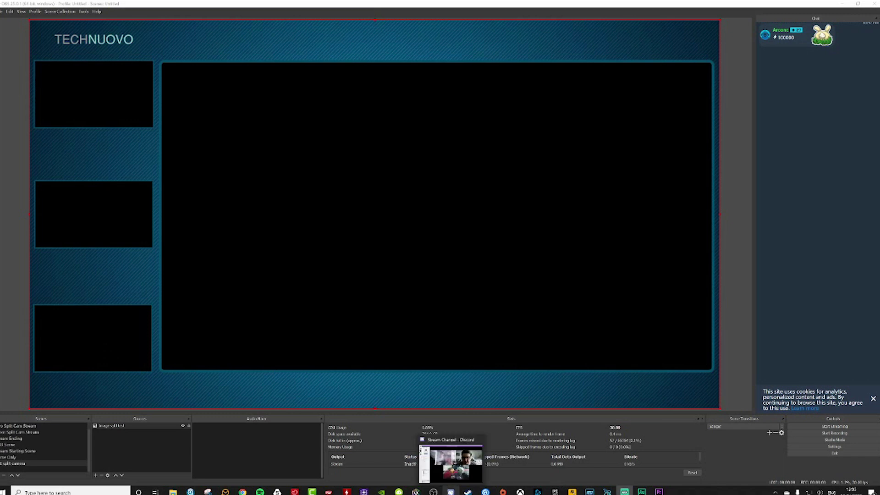
left_click(451, 492)
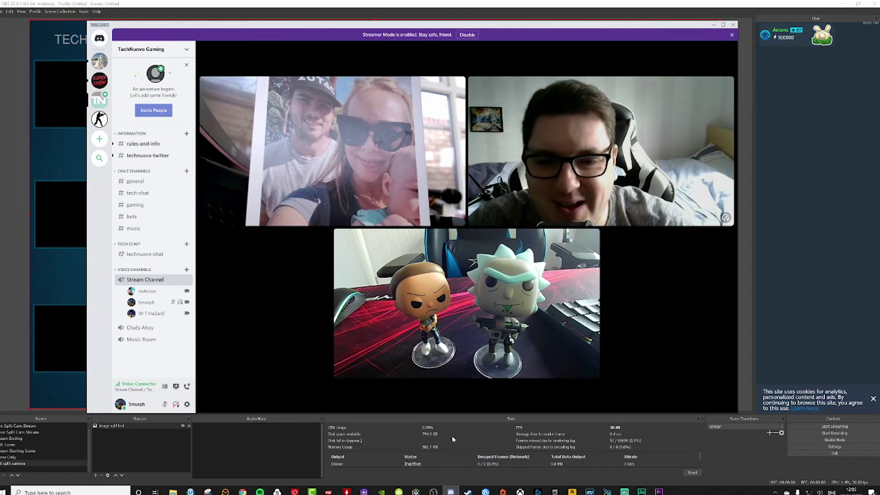
mouse_move(324, 98)
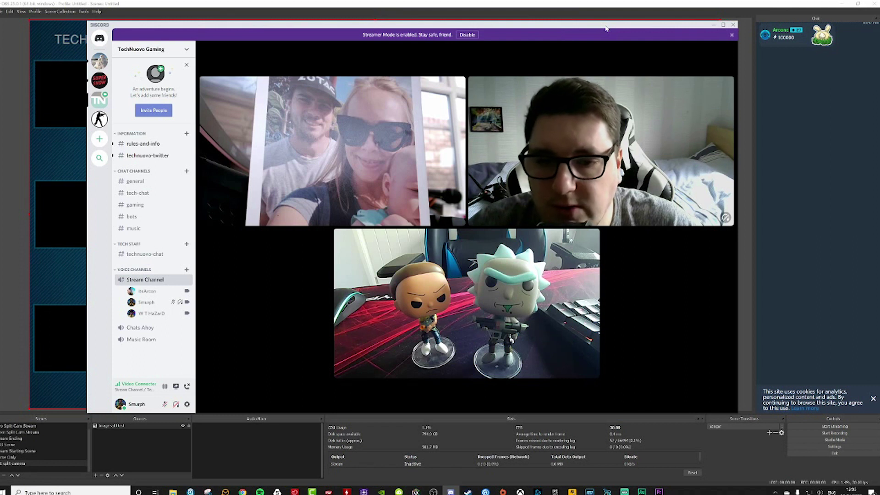
left_click_drag(606, 28, 69, 27)
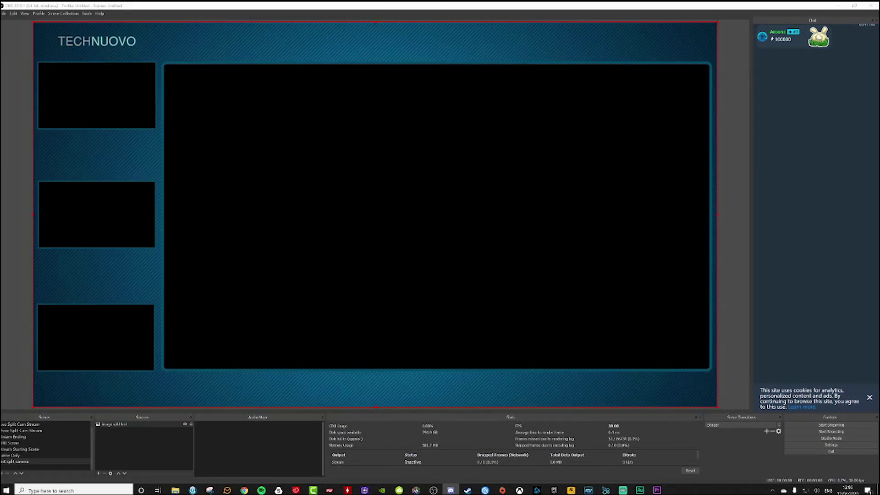
Add a window capture 'Discord test 1' of the Discord Stream Channel window.
right_click(128, 437)
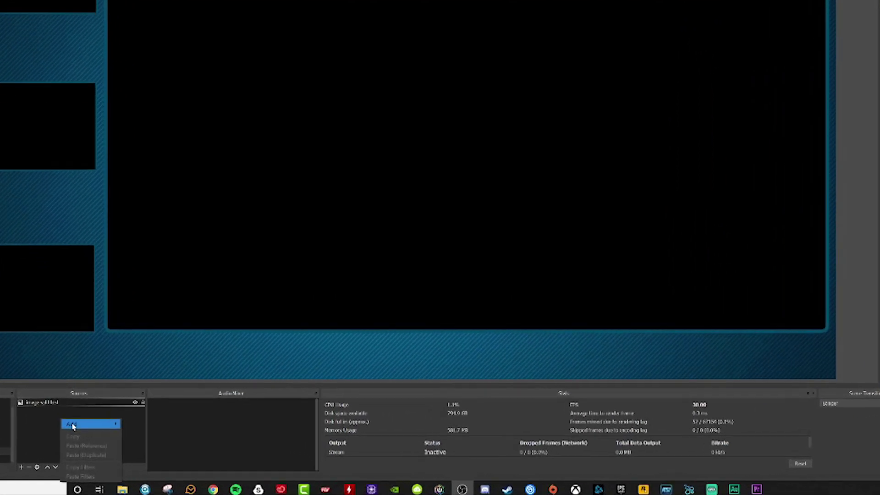
mouse_move(137, 441)
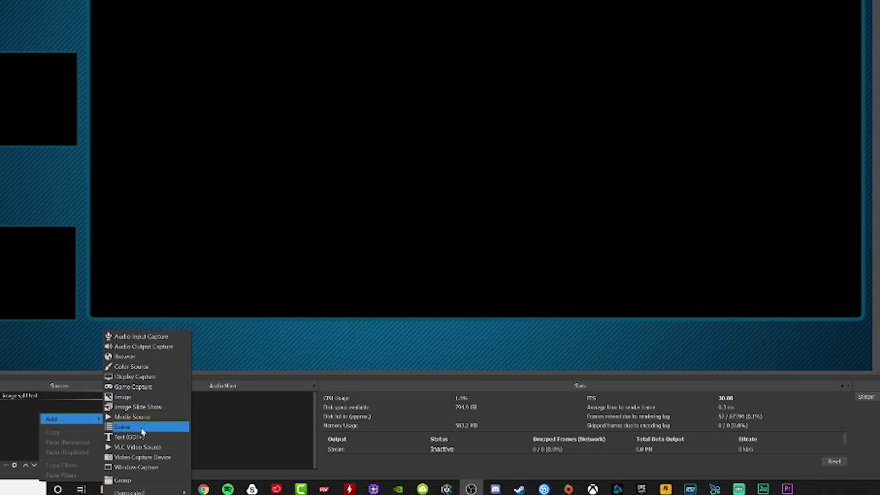
left_click(143, 467)
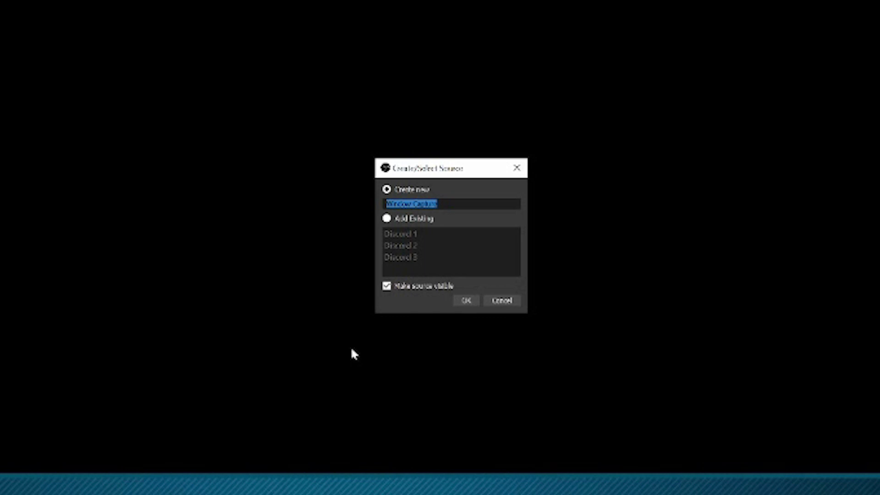
type("Dis")
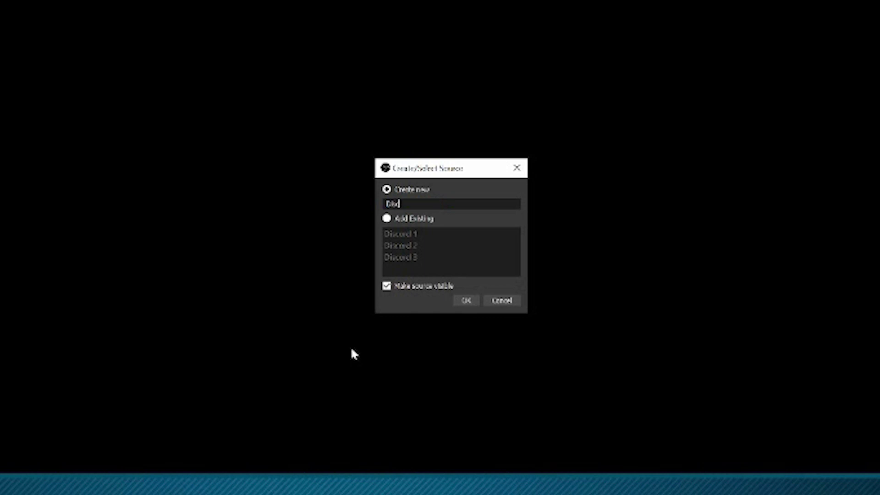
type("cord b")
type("ord")
left_click(465, 301)
left_click(444, 274)
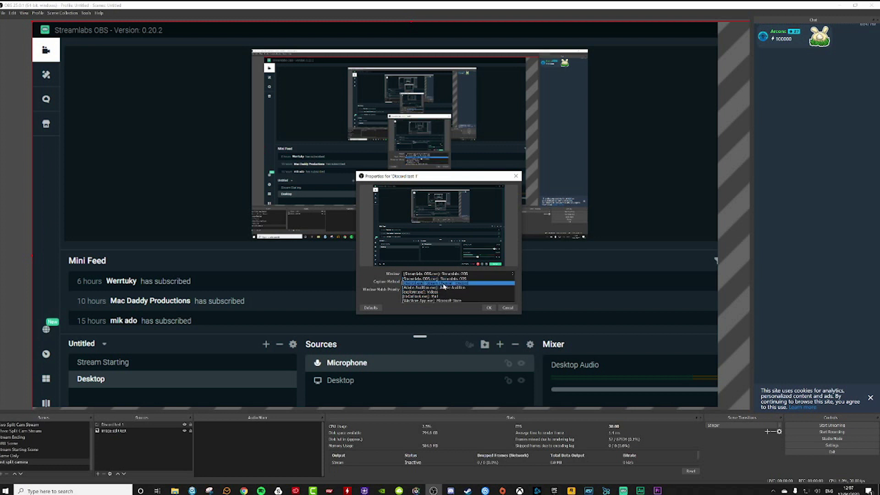
left_click(444, 283)
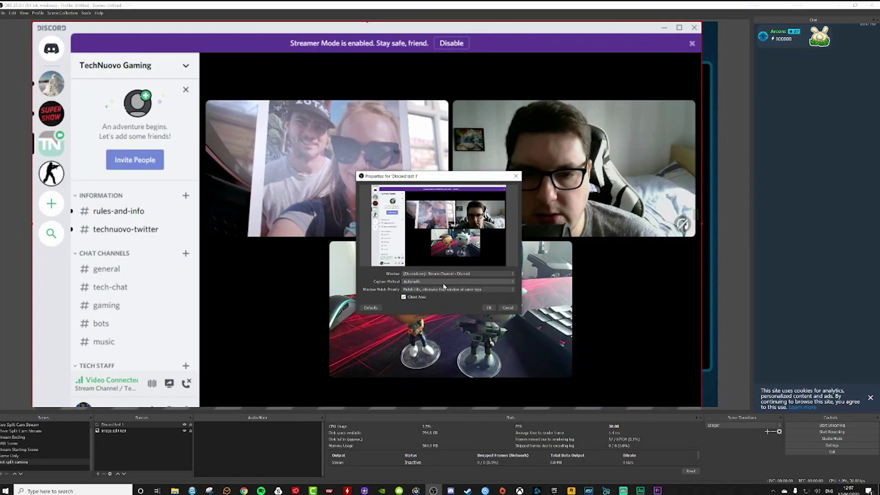
left_click(489, 310)
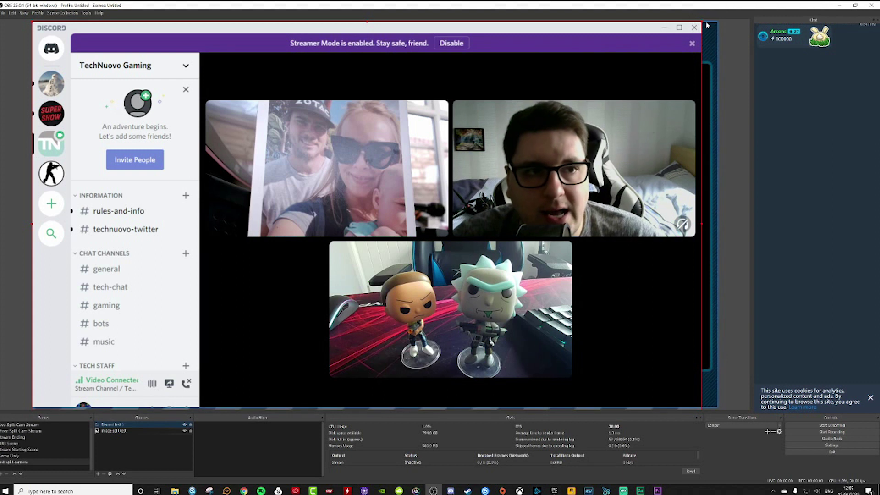
Shrink the Discord capture to fit inside the main frame.
left_click_drag(707, 25, 442, 118)
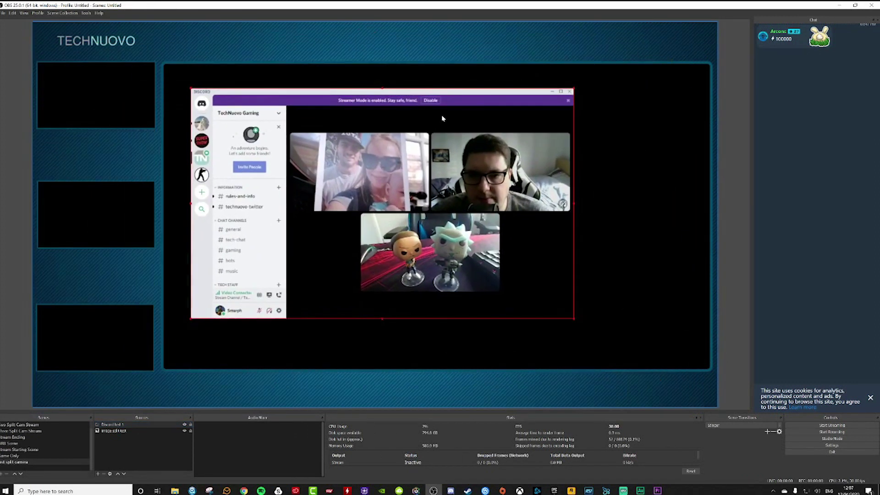
left_click_drag(573, 322, 591, 296)
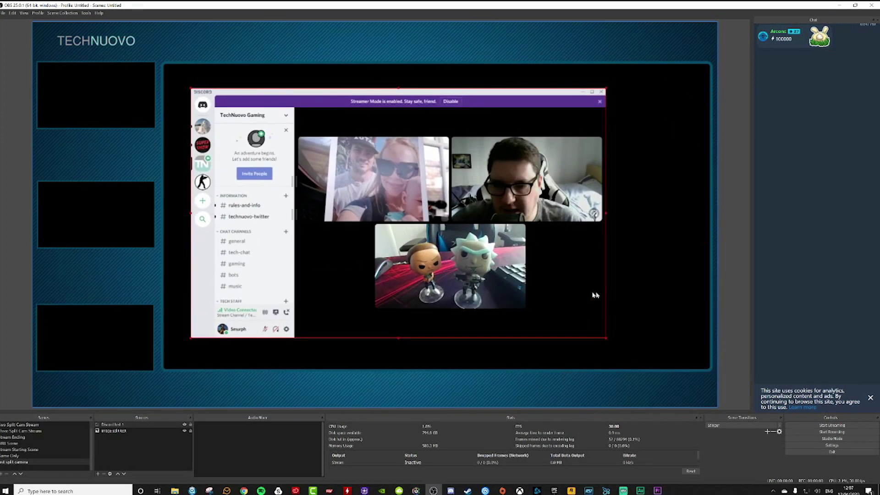
left_click(159, 359)
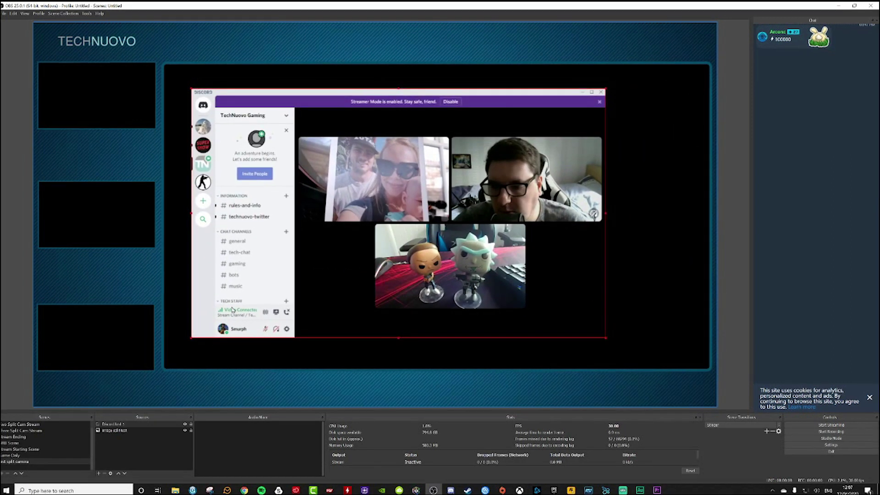
Crop the Discord capture down to a single webcam feed, removing the title bar.
left_click(200, 336)
left_click_drag(200, 335, 452, 224)
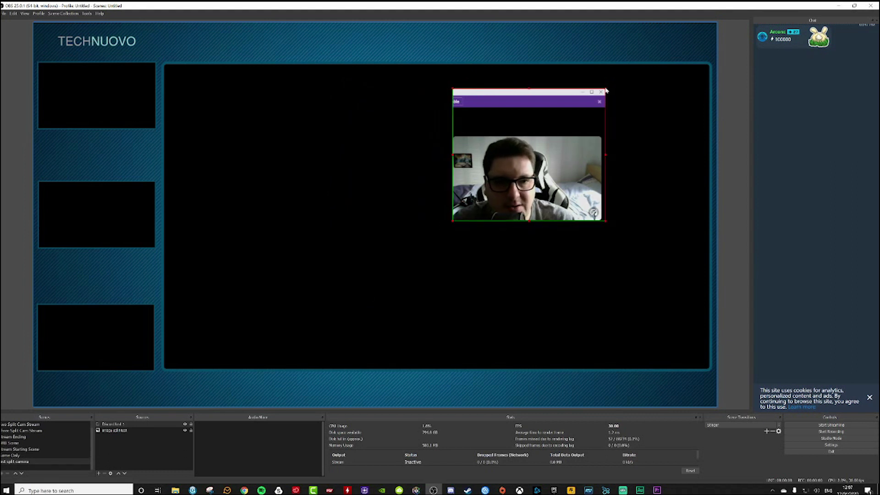
left_click_drag(605, 89, 607, 132)
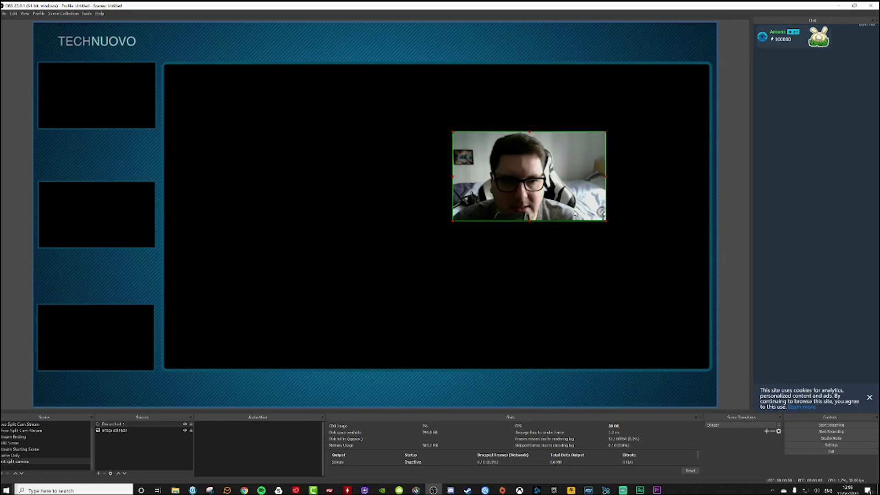
left_click(575, 243)
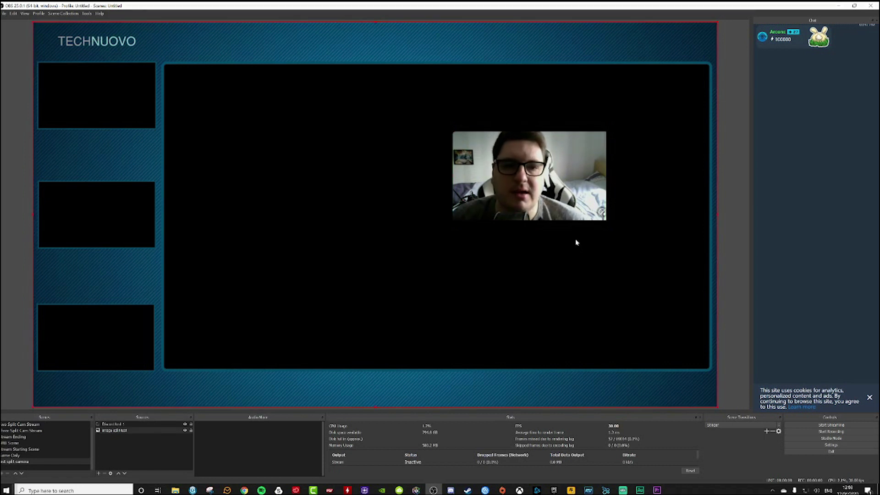
left_click(458, 189)
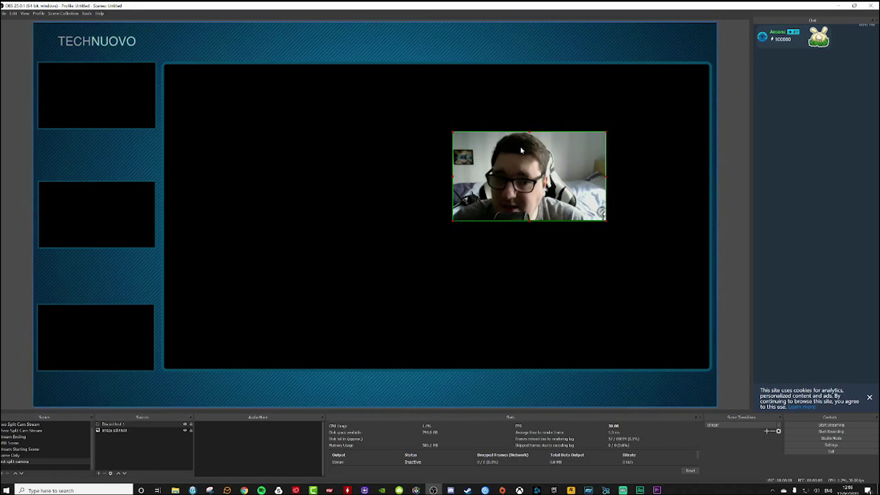
Layer the webcam beneath the overlay image and fit it into the top-left box.
left_click_drag(530, 173, 264, 138)
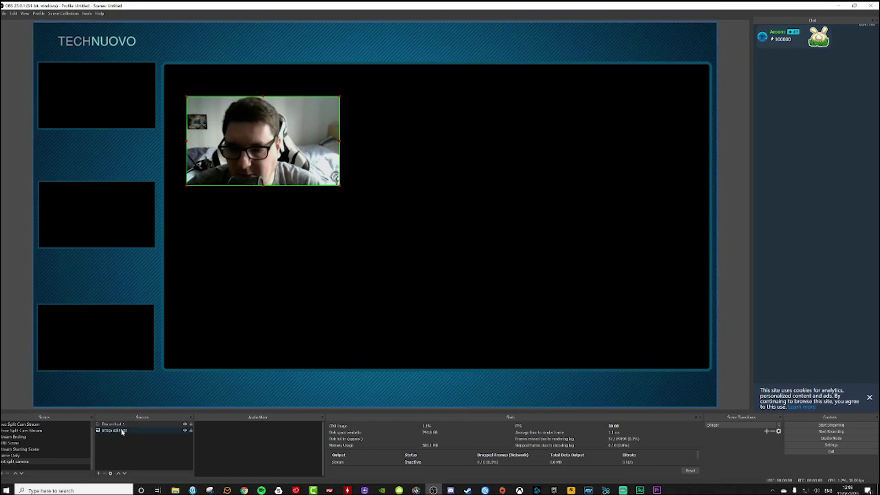
left_click_drag(119, 424, 116, 435)
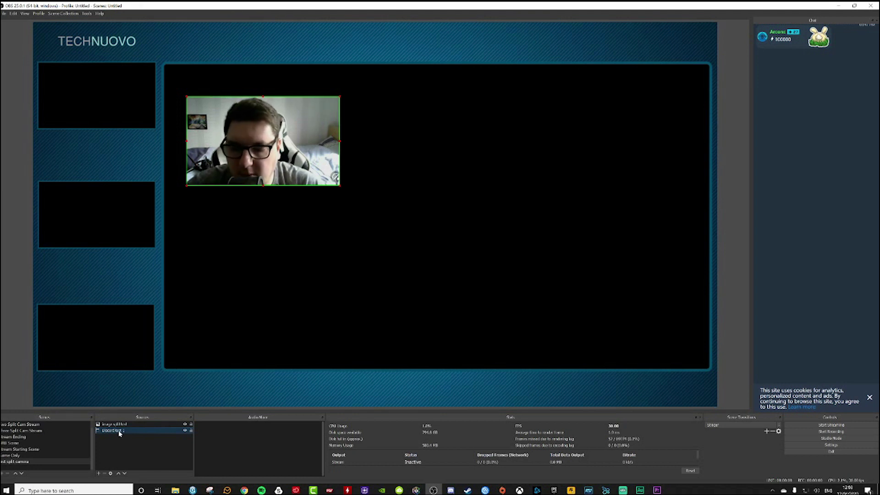
left_click_drag(239, 153, 89, 119)
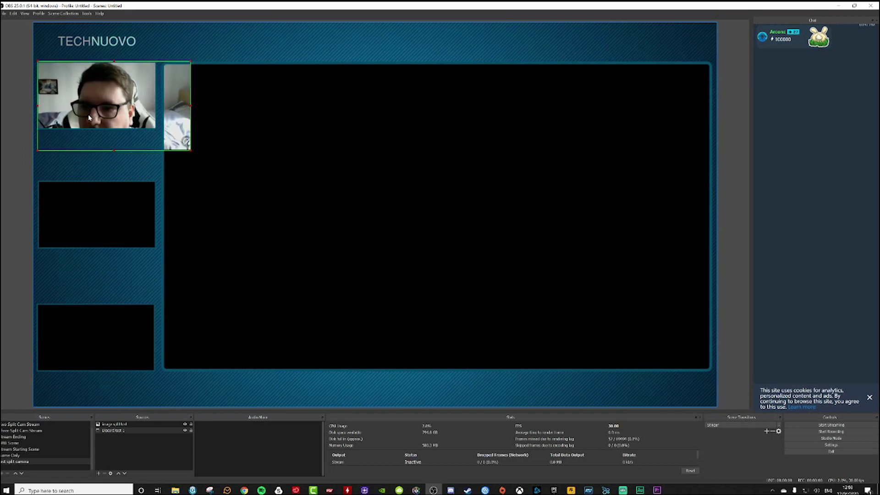
left_click_drag(190, 153, 150, 130)
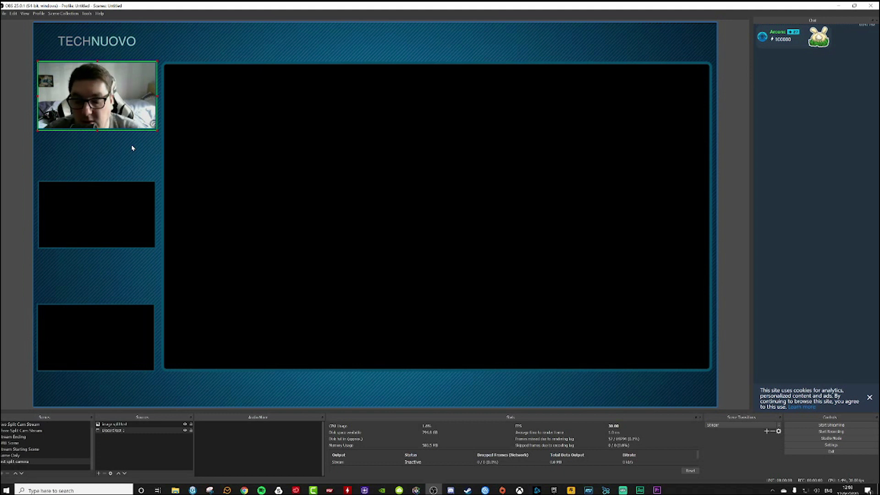
left_click(199, 181)
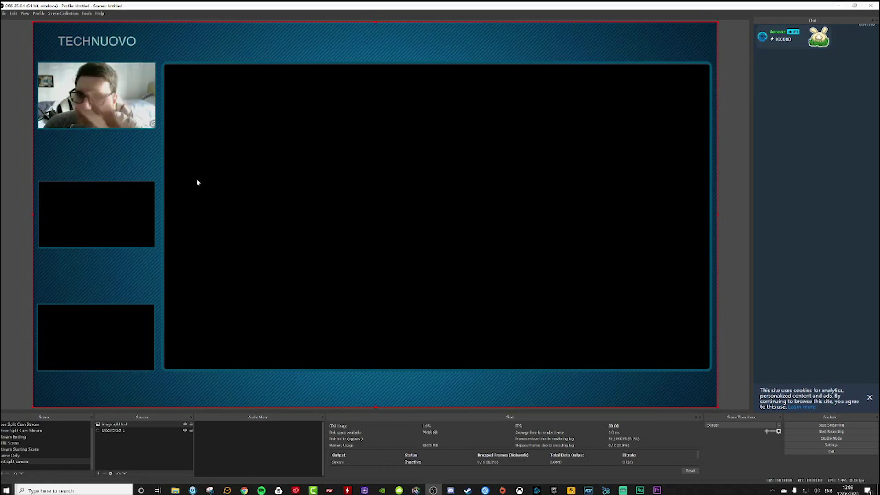
Add a window capture 'discord test 2' of the Discord Stream Channel window.
left_click(118, 450)
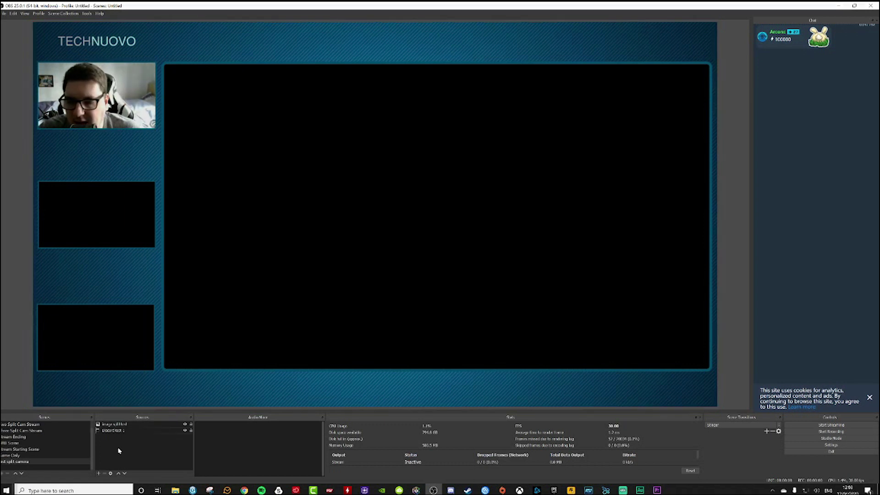
left_click(99, 472)
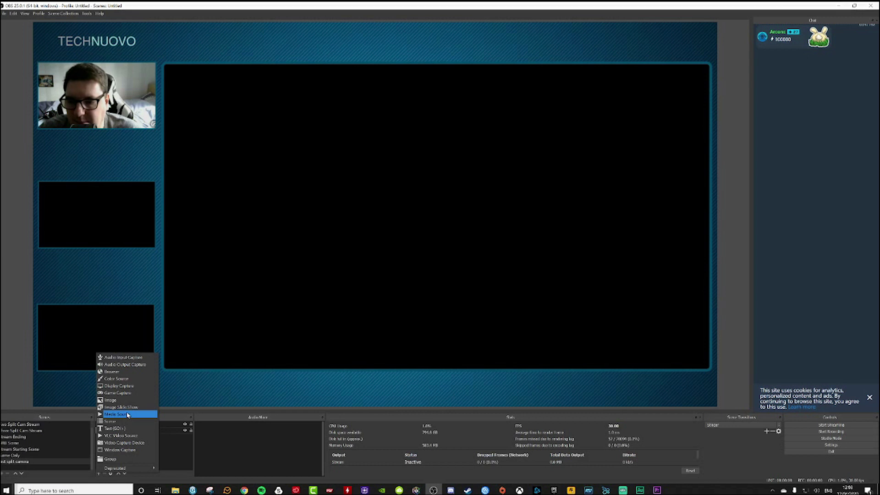
left_click(127, 451)
type("d")
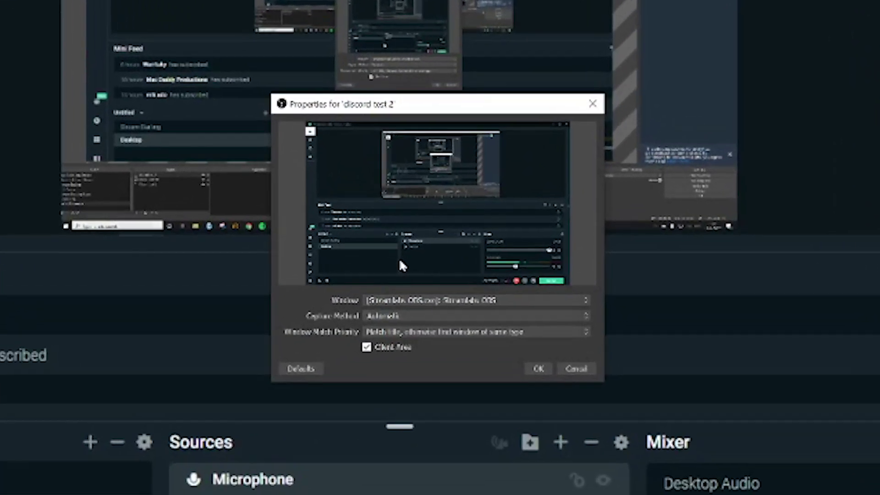
left_click(432, 298)
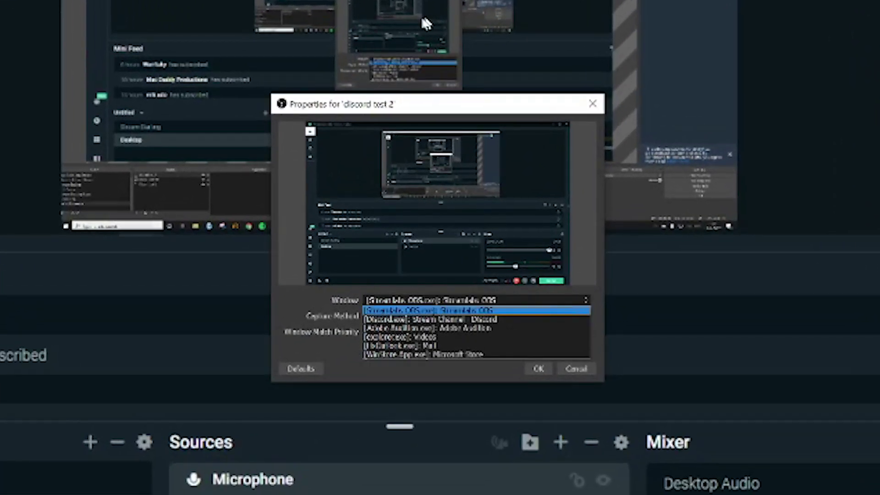
left_click(438, 319)
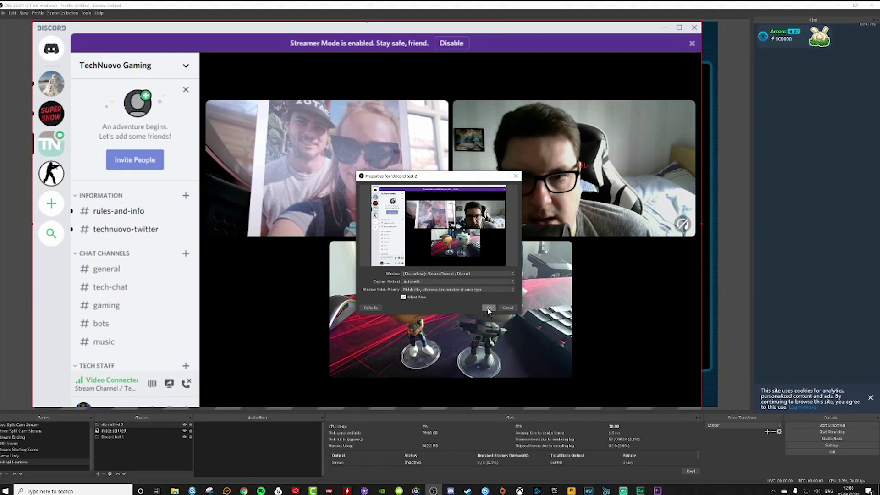
left_click(538, 369)
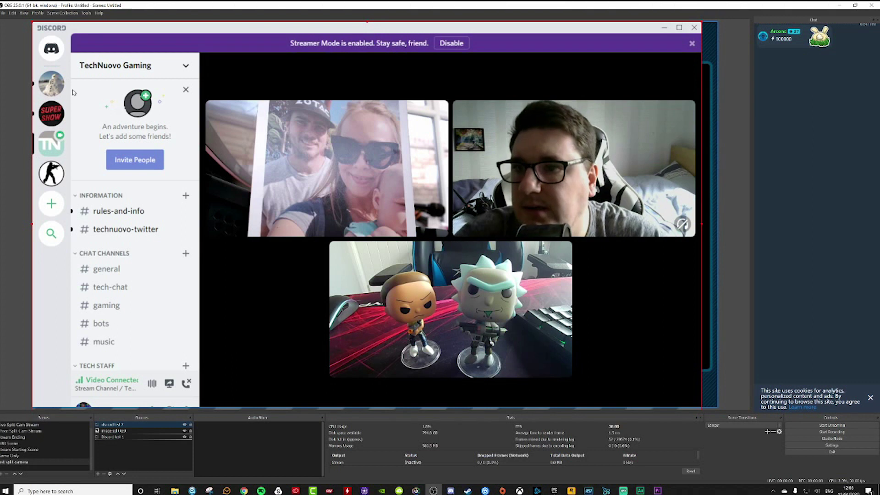
Shrink the new capture and crop away the sidebar, title bar and other cameras.
left_click_drag(33, 26, 354, 267)
left_click_drag(372, 362, 274, 245)
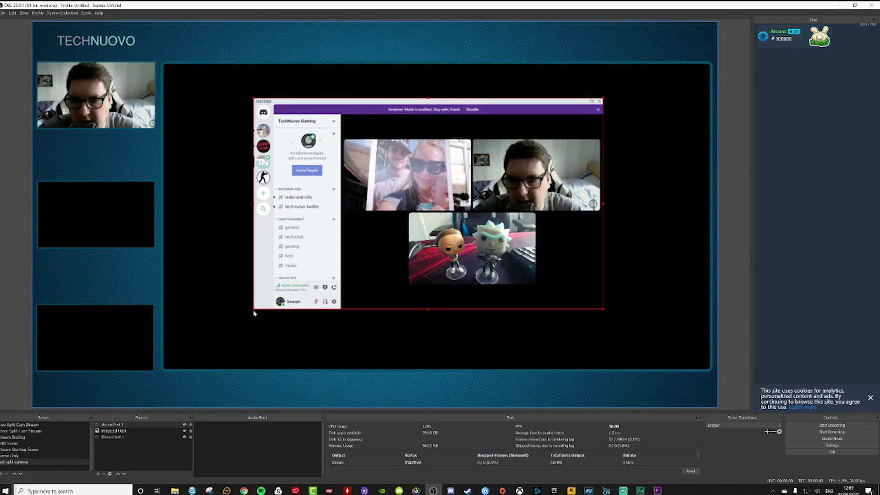
left_click_drag(255, 312, 344, 214)
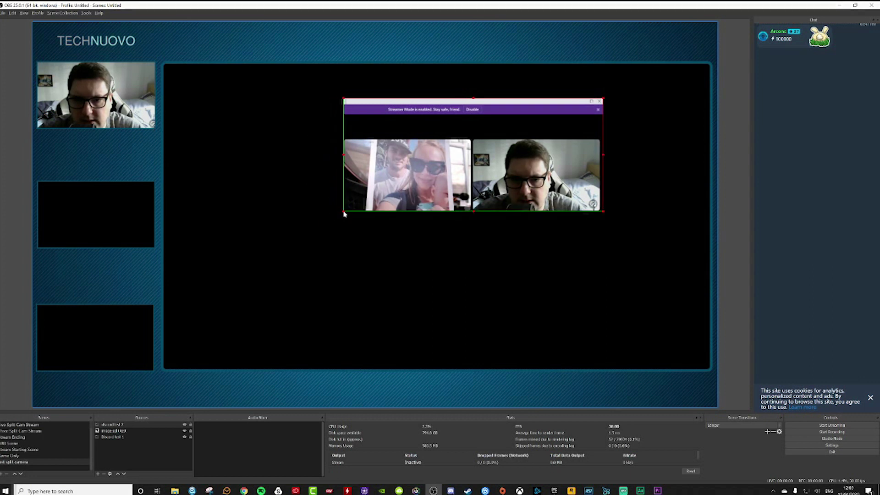
left_click_drag(602, 99, 475, 134)
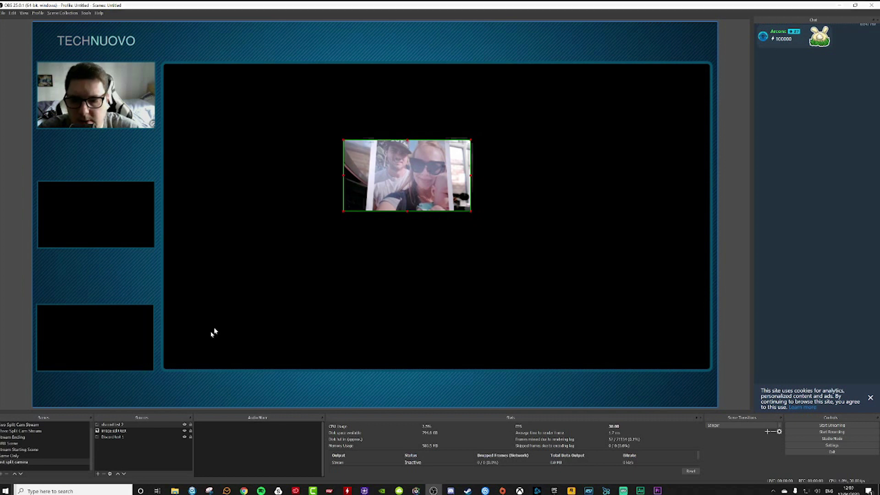
Layer the webcam beneath the overlay and fit it into the middle-left box.
left_click_drag(118, 422, 114, 448)
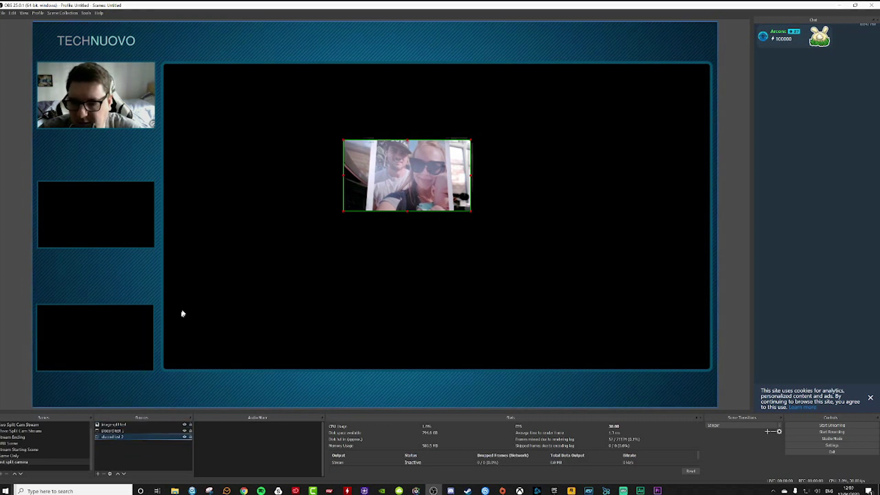
left_click_drag(386, 193, 96, 232)
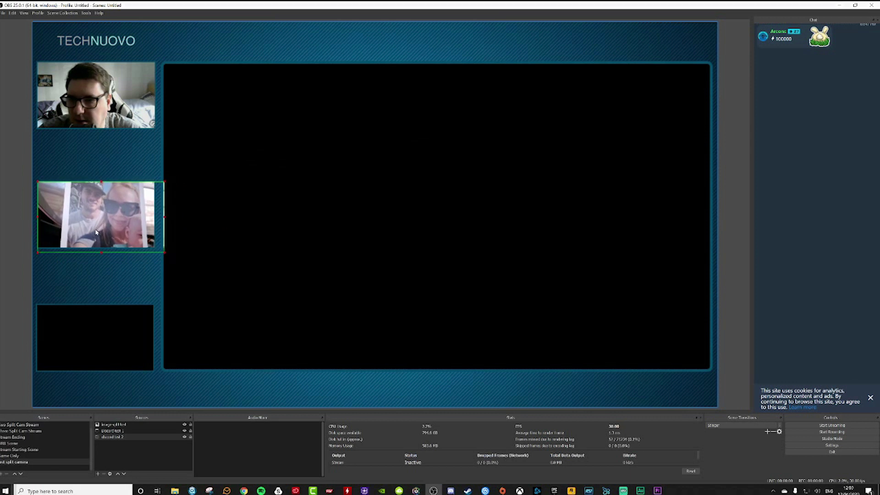
left_click_drag(165, 255, 140, 239)
left_click(261, 281)
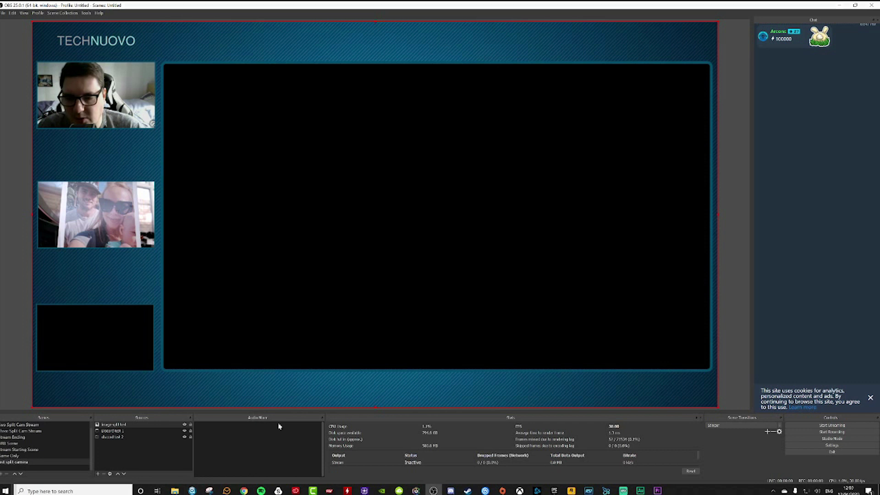
left_click(97, 473)
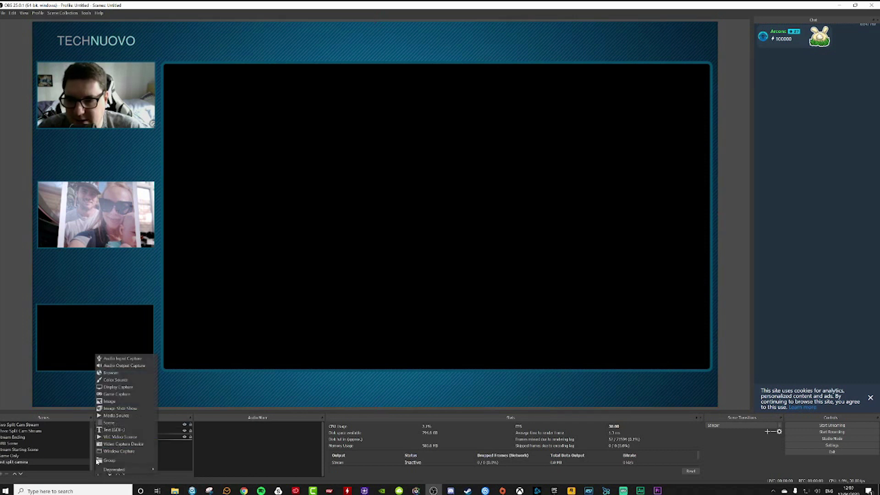
Add a third window capture 'Discord test 3' of the Discord window.
left_click(122, 451)
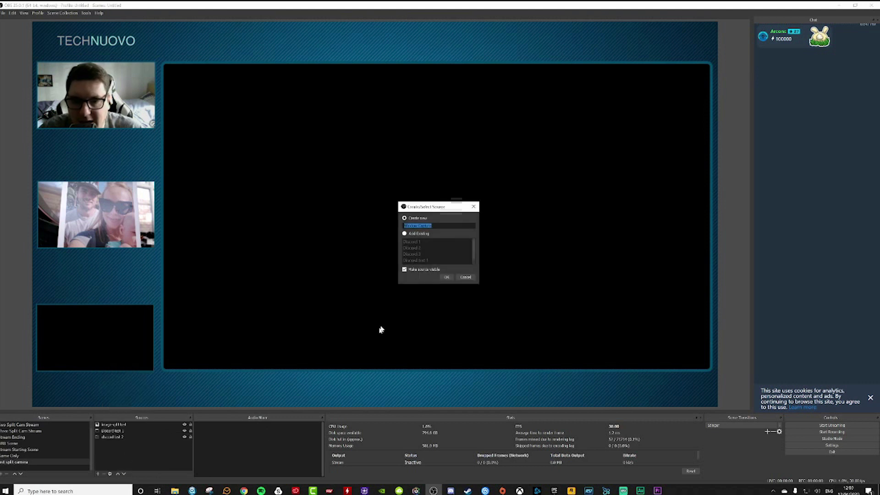
key("Return")
left_click(409, 276)
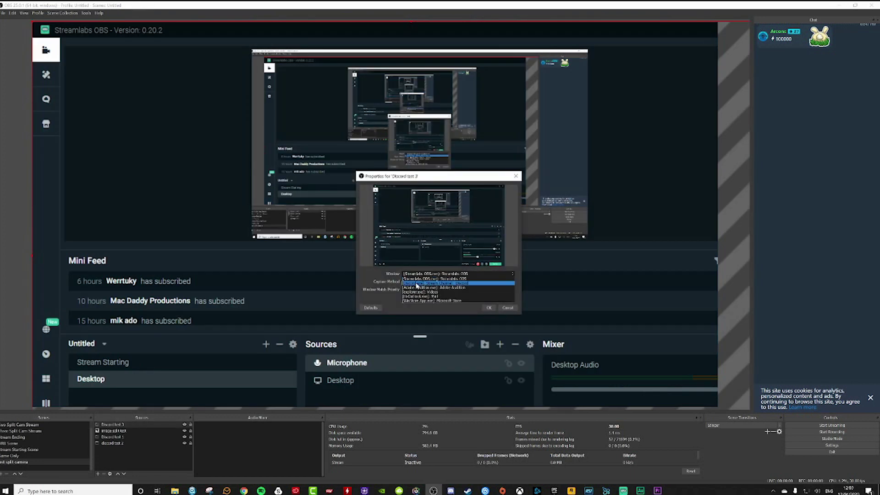
left_click(423, 284)
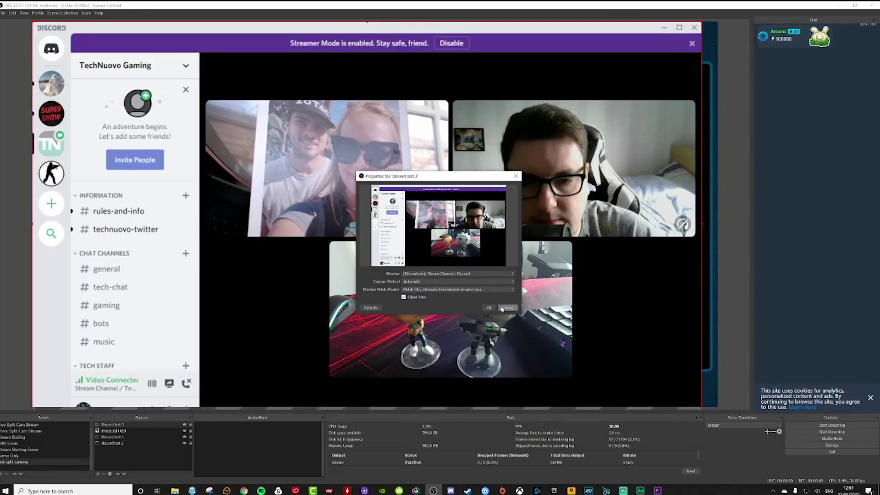
left_click(488, 308)
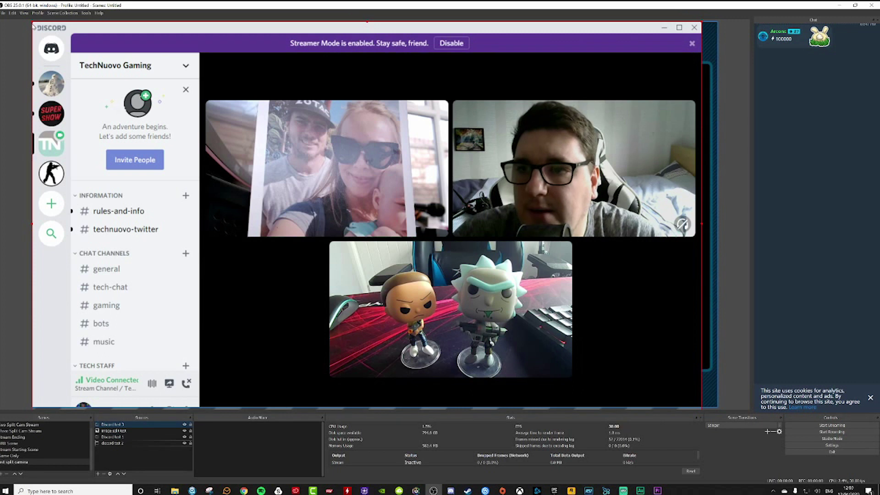
Shrink and crop it to the figurines webcam, then move it to the bottom-left box.
left_click_drag(33, 24, 314, 191)
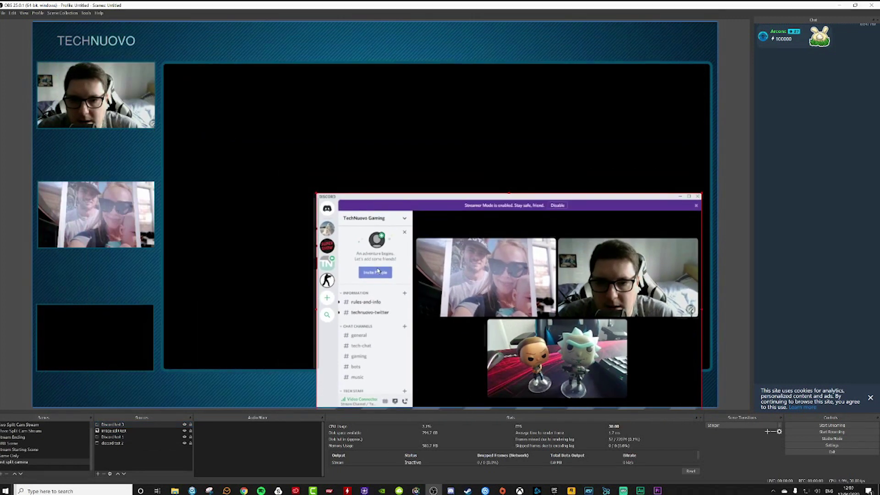
left_click_drag(376, 268, 298, 181)
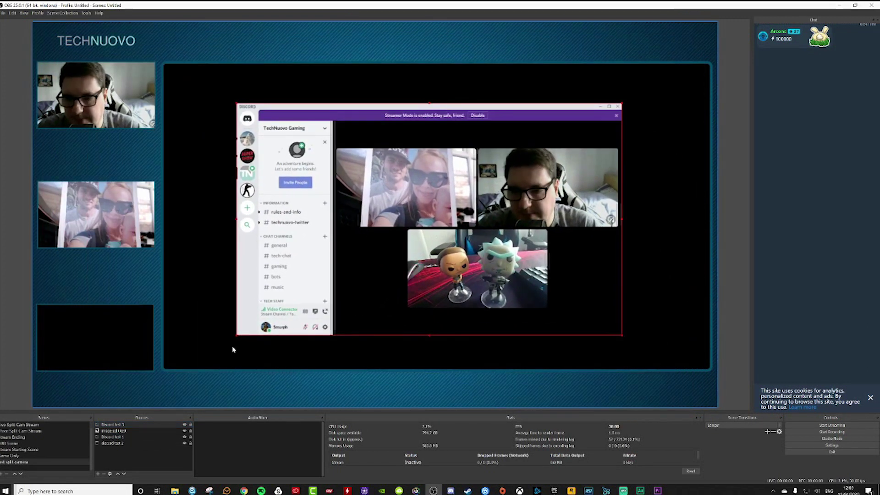
left_click_drag(235, 338, 408, 310)
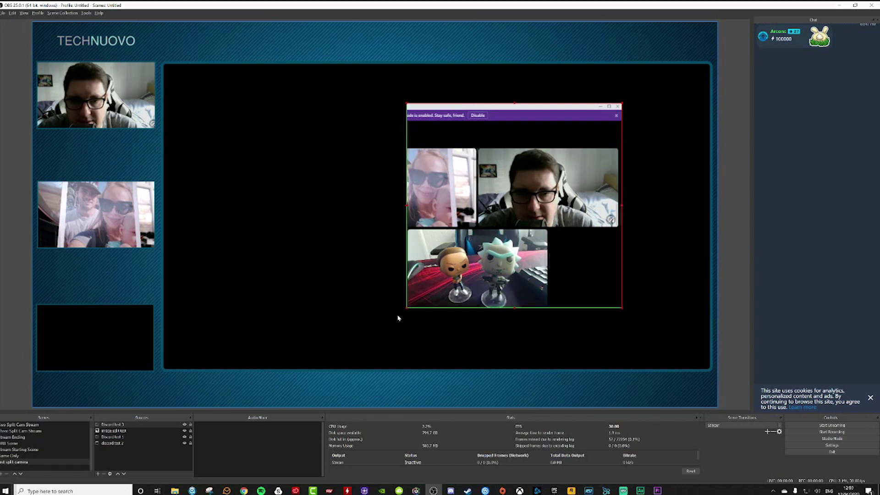
left_click_drag(621, 103, 546, 233)
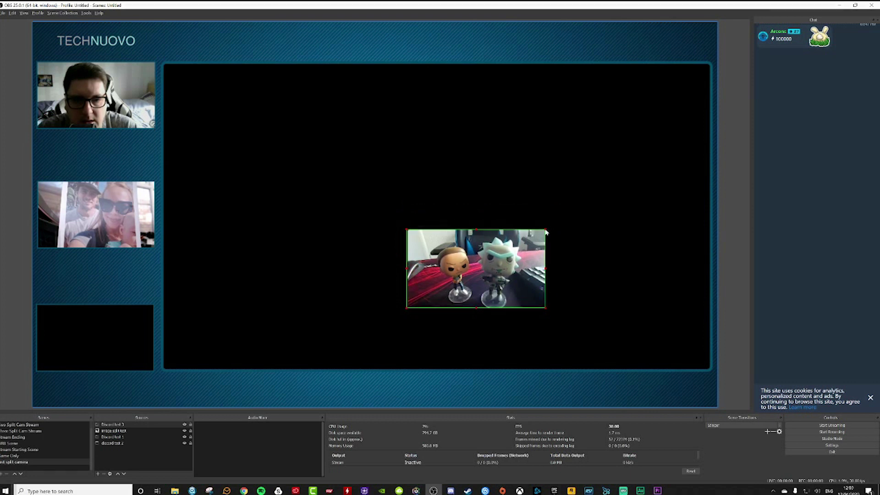
left_click_drag(455, 285, 91, 349)
Raise the overlay above the figurines webcam and resize the webcam to fill the bottom-left box.
left_click_drag(133, 431, 135, 424)
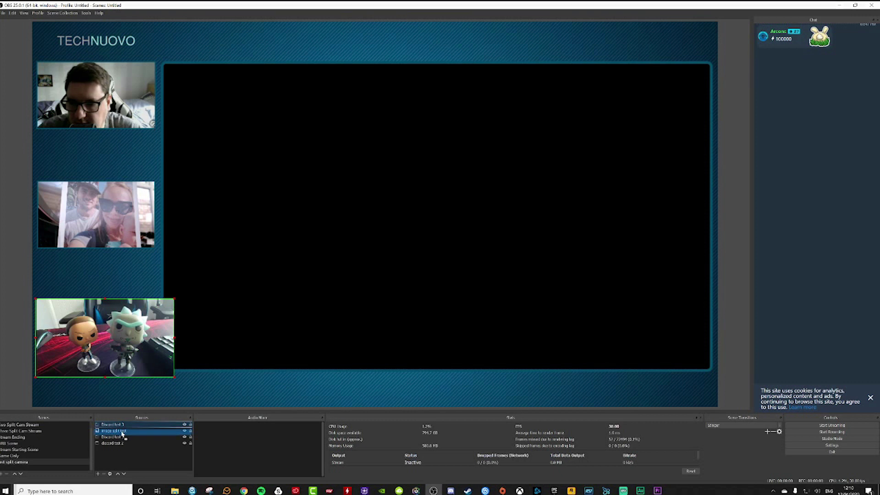
left_click_drag(175, 298, 167, 303)
left_click_drag(167, 379, 156, 375)
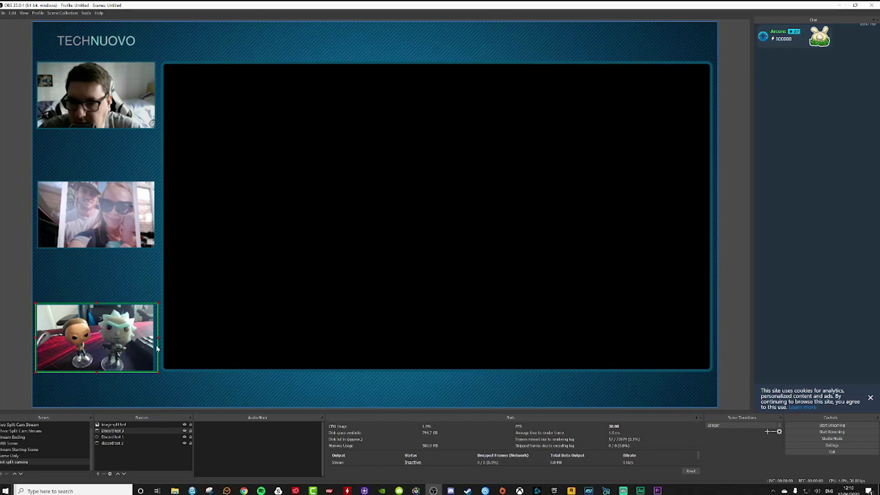
left_click_drag(158, 341, 155, 341)
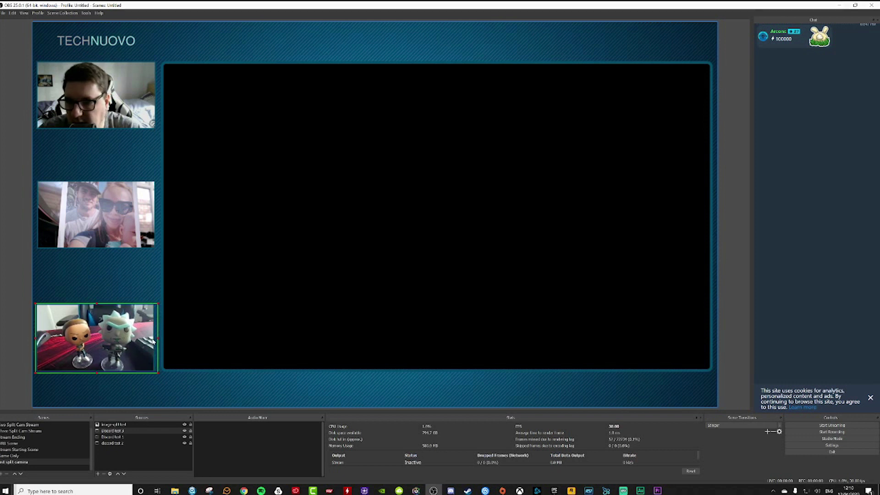
left_click_drag(158, 376, 156, 373)
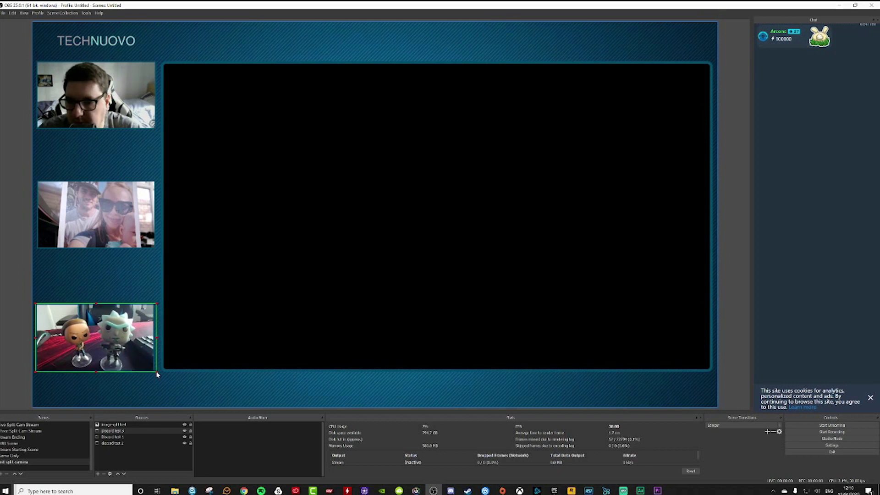
left_click_drag(157, 374, 157, 375)
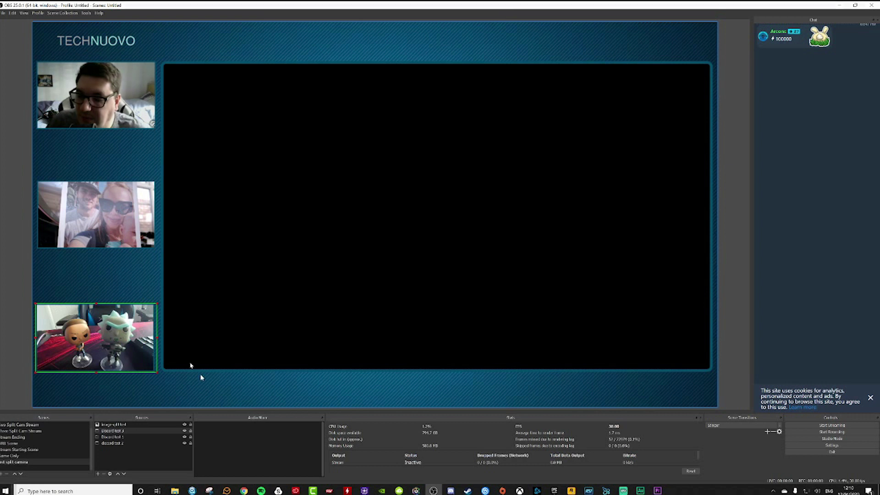
left_click(454, 490)
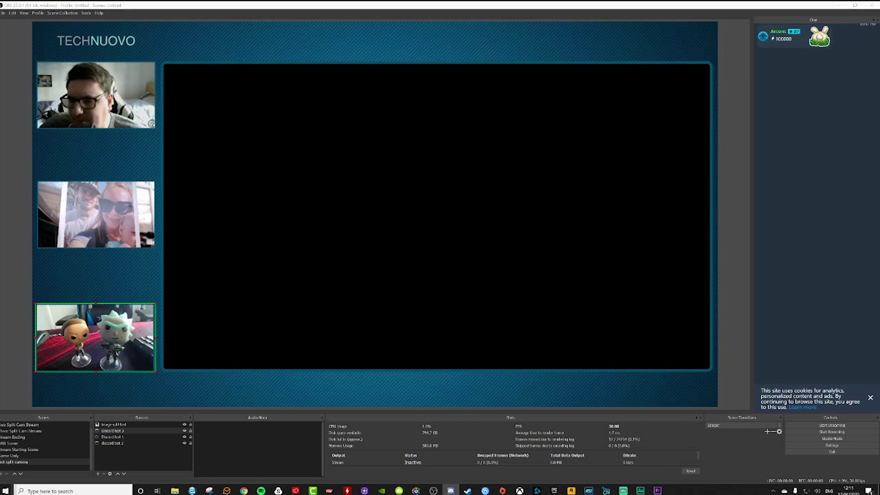
left_click(132, 460)
left_click(98, 473)
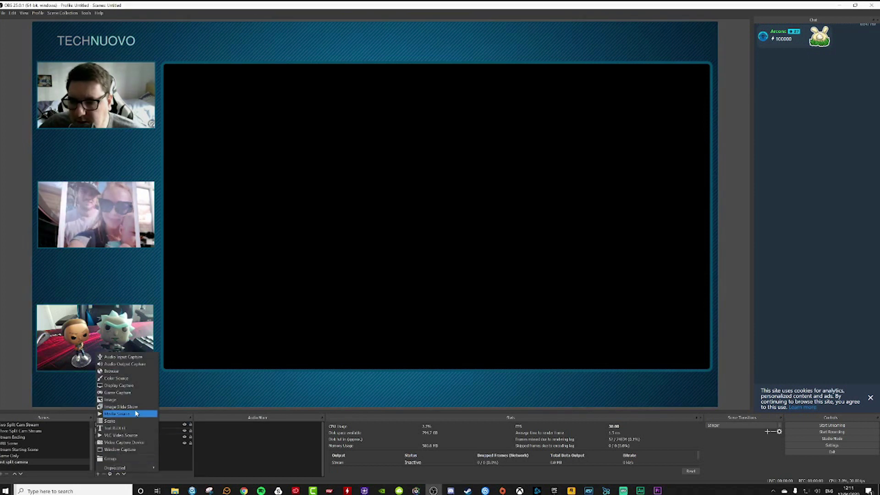
left_click(117, 392)
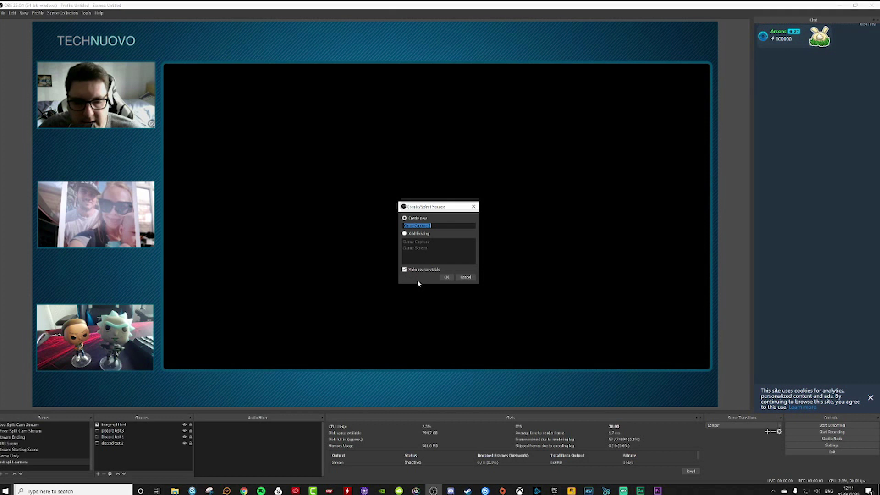
left_click(465, 277)
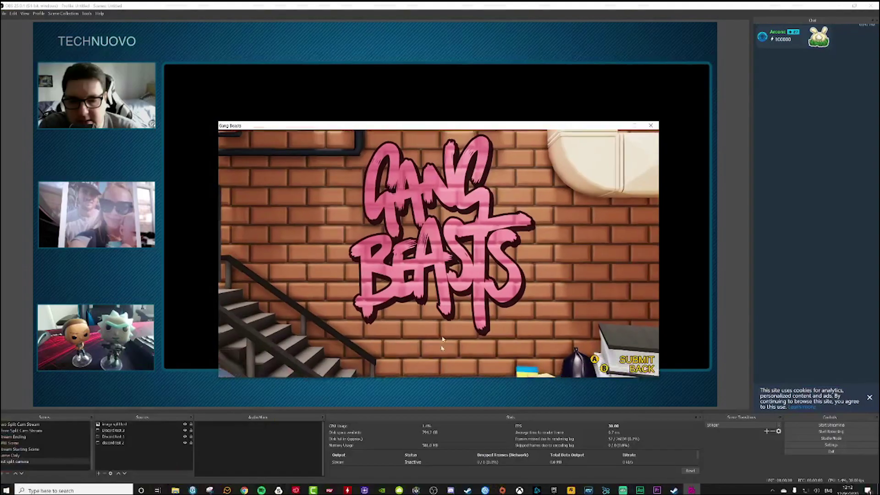
From the Gang Beasts main menu, adjust the Master volume in Audio settings and save.
key("Return")
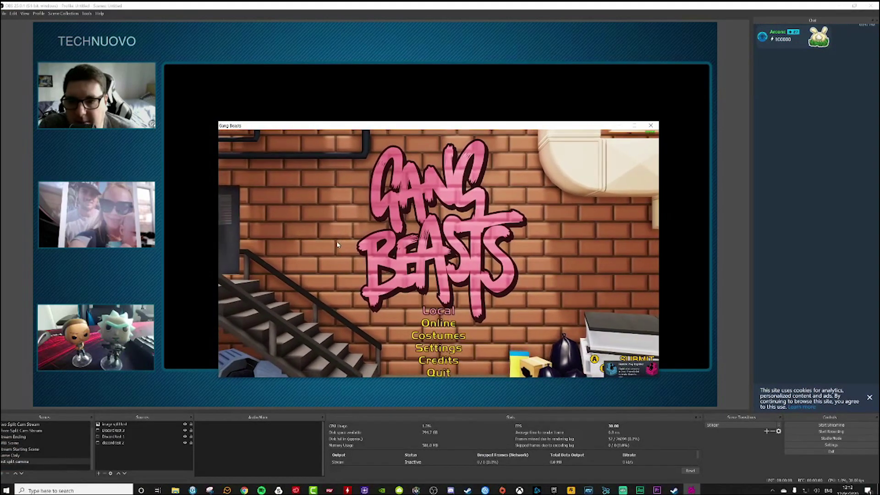
mouse_move(373, 128)
left_mouse_down()
mouse_move(435, 137)
mouse_move(341, 97)
mouse_move(351, 121)
mouse_move(364, 110)
mouse_move(366, 127)
left_mouse_up()
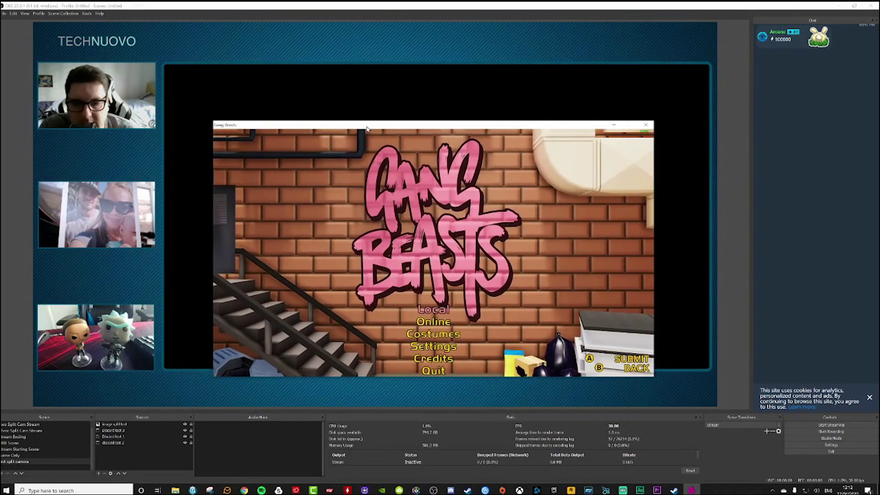
left_click(430, 353)
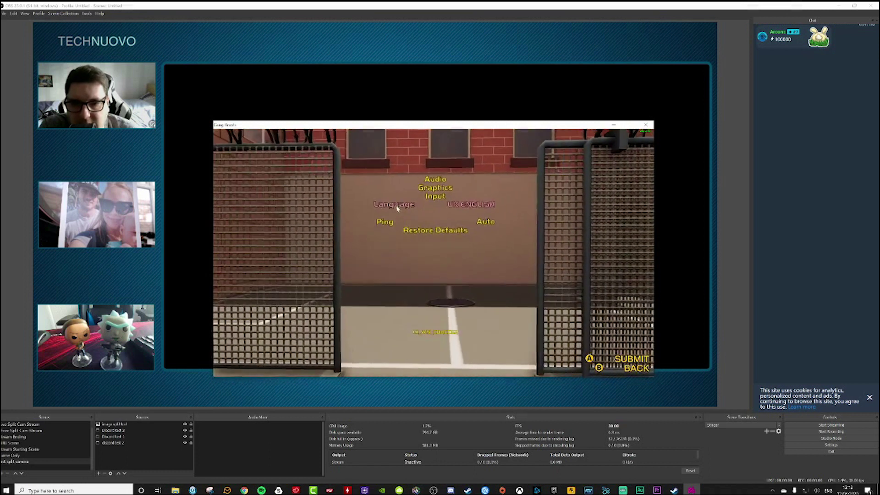
left_click(432, 179)
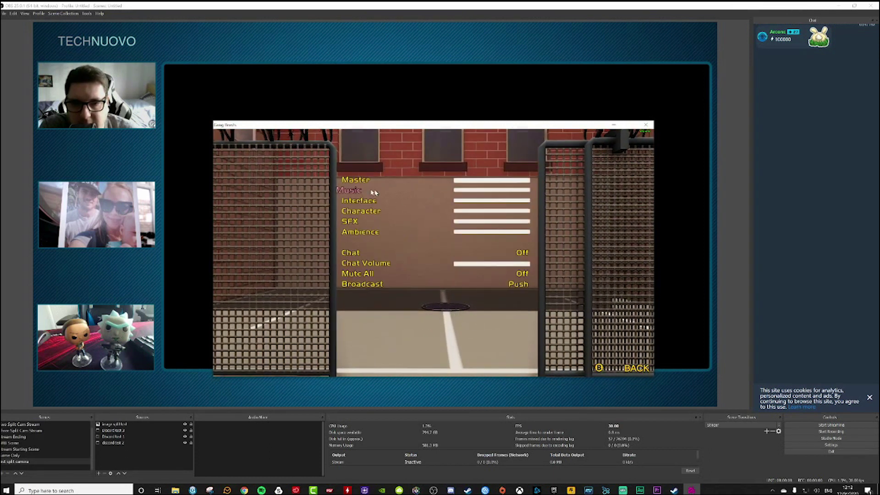
left_click(464, 180)
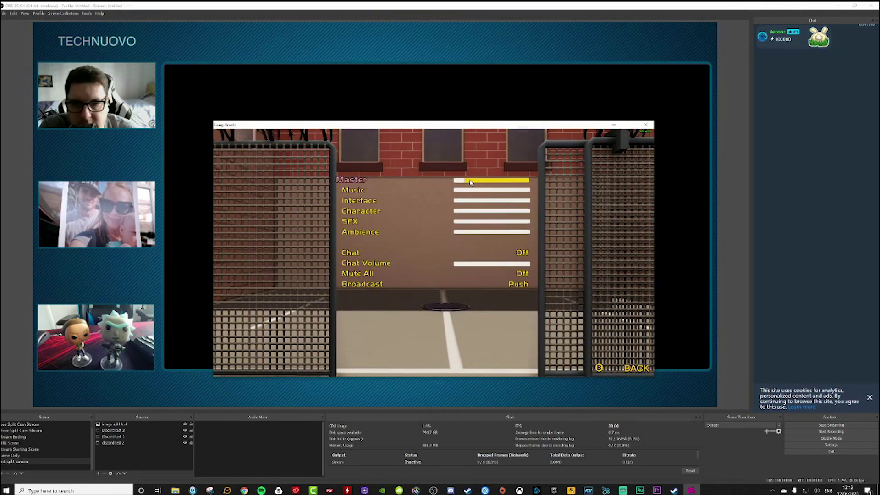
left_click(469, 180)
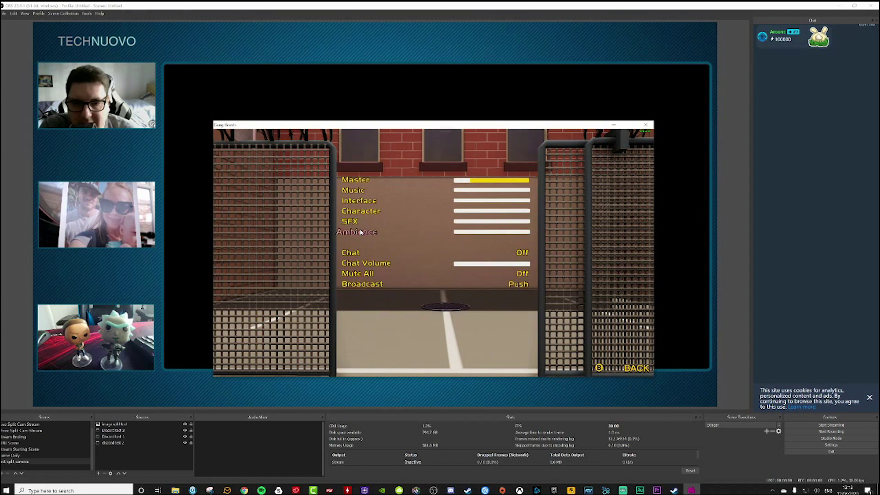
key("Escape")
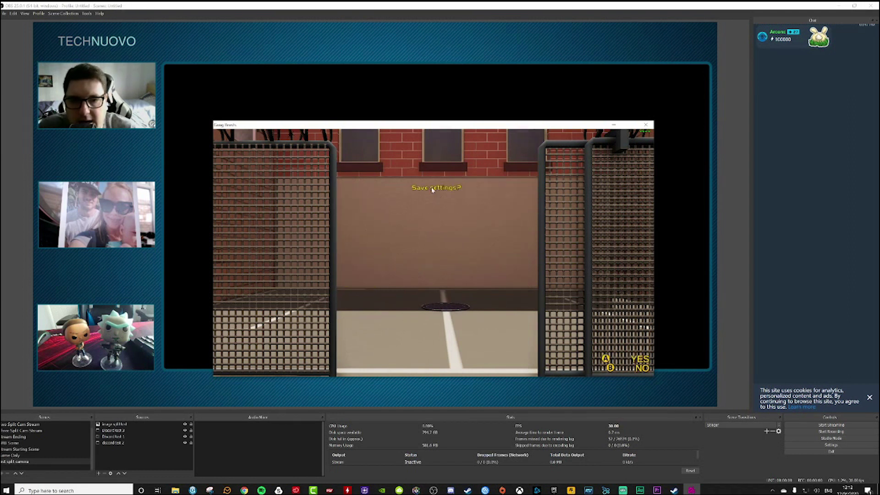
left_click(636, 360)
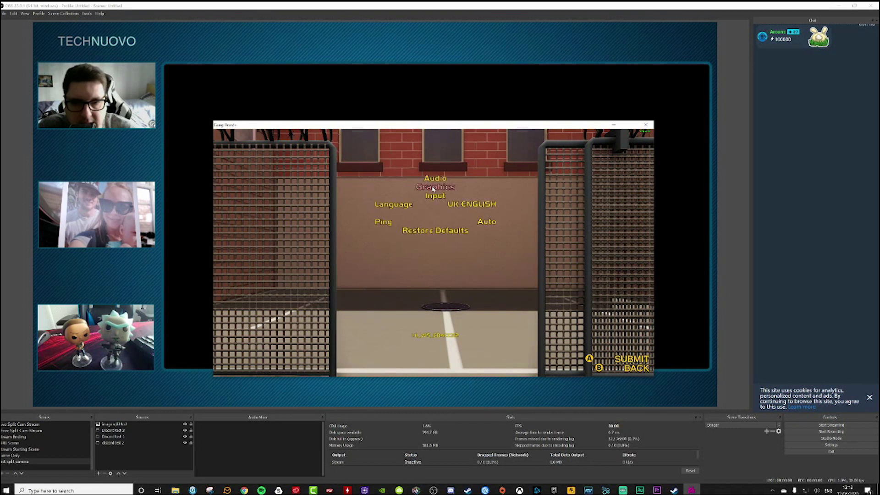
Set the Graphics display mode to Fullscreen and save it.
left_click(431, 188)
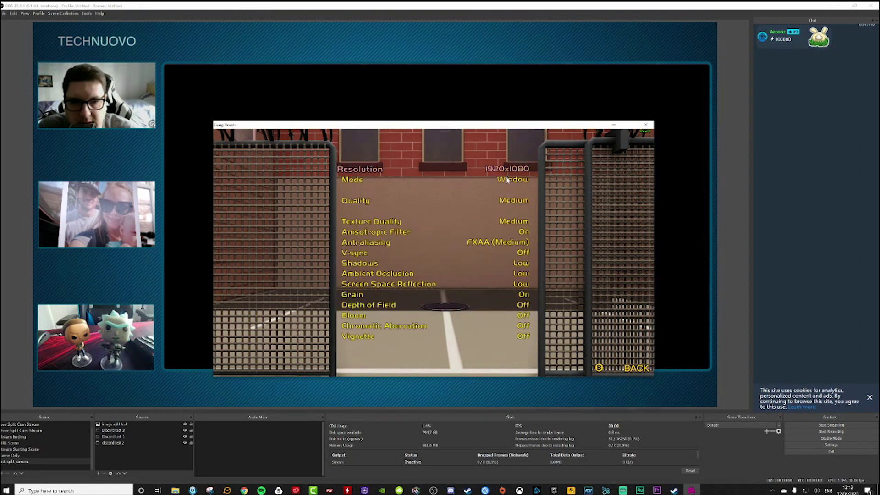
left_click(505, 184)
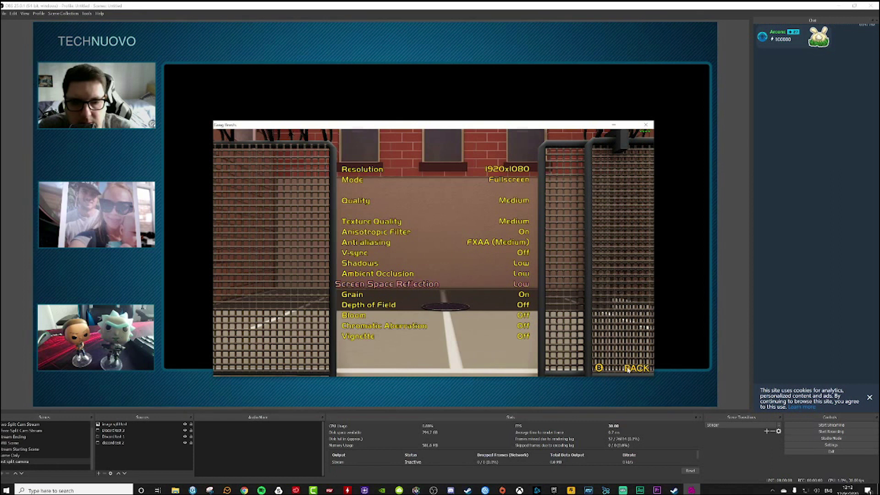
key("Escape")
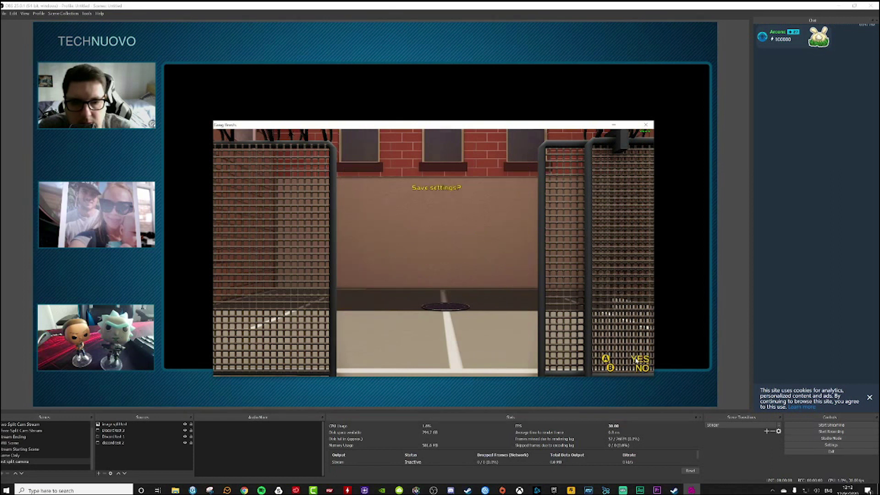
left_click(636, 361)
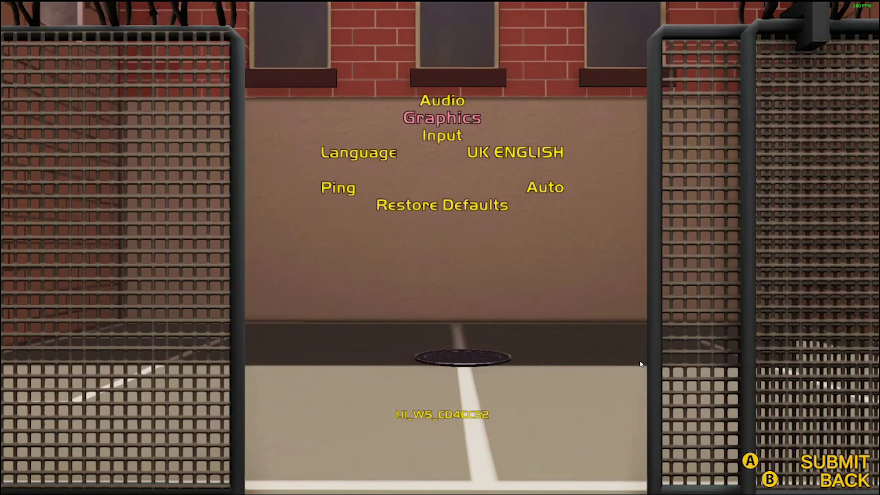
Return to the main menu and choose Local to reach the lobby.
left_click(820, 462)
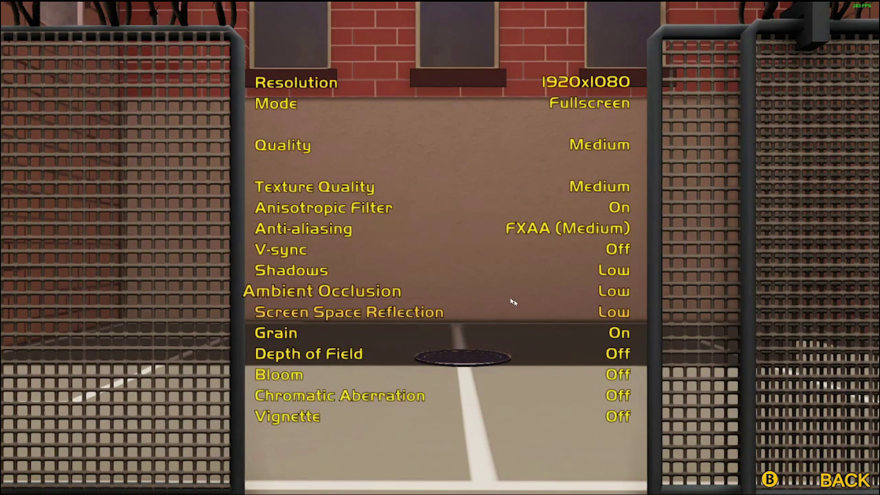
left_click(818, 480)
left_click(818, 479)
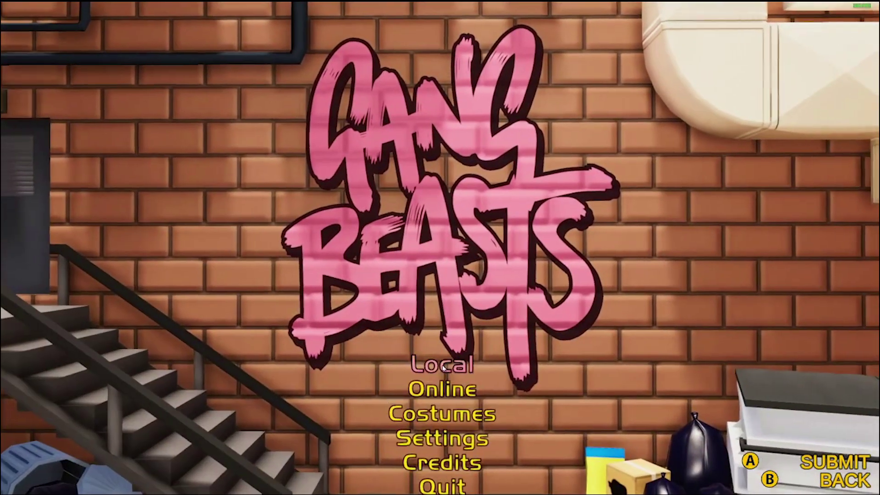
left_click(399, 322)
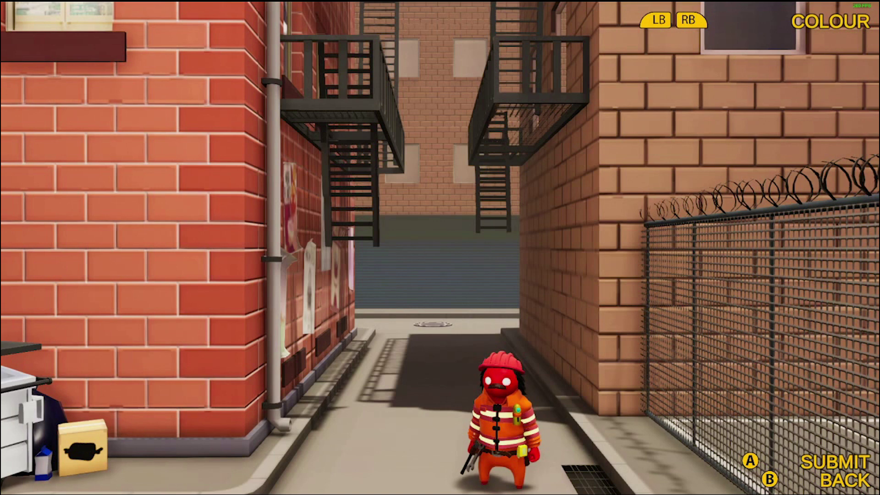
Back in OBS, add a new Game Capture source named 'game capture test'.
key("super")
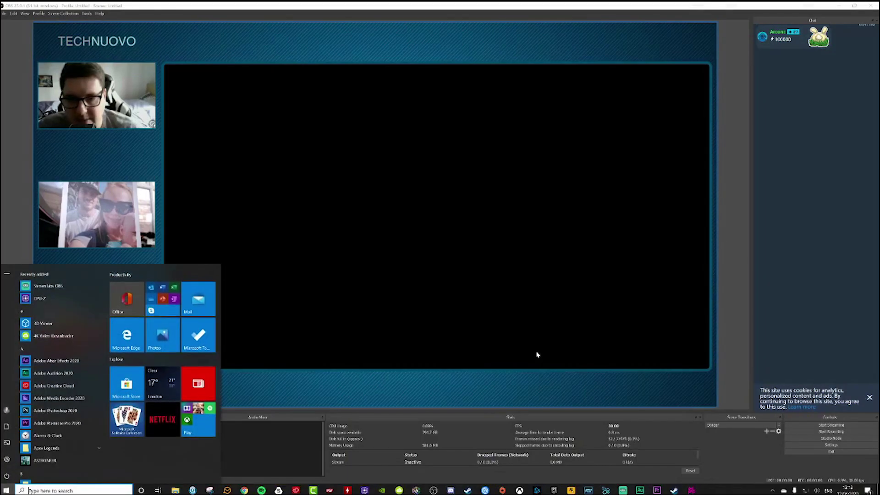
left_click(451, 435)
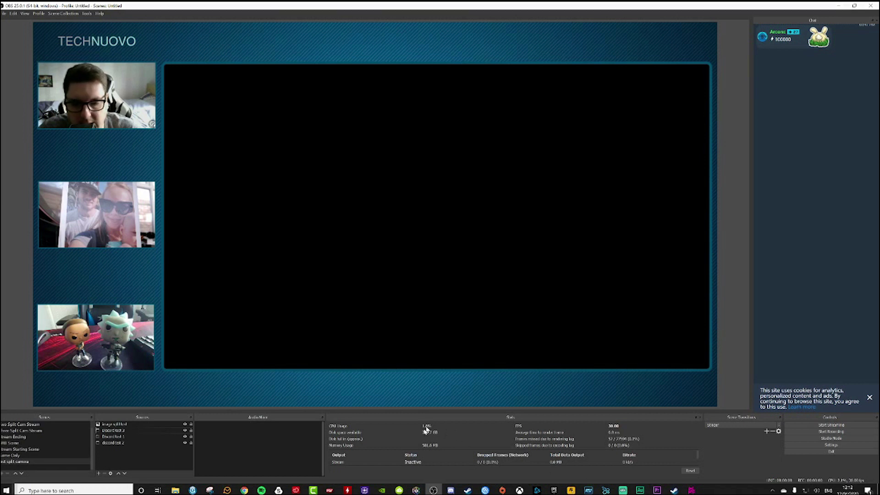
left_click(116, 424)
right_click(124, 456)
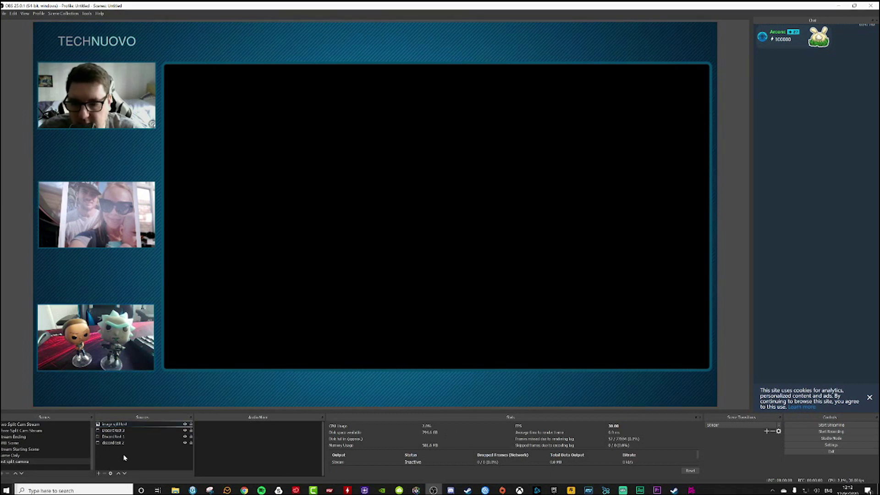
mouse_move(151, 411)
left_click(195, 418)
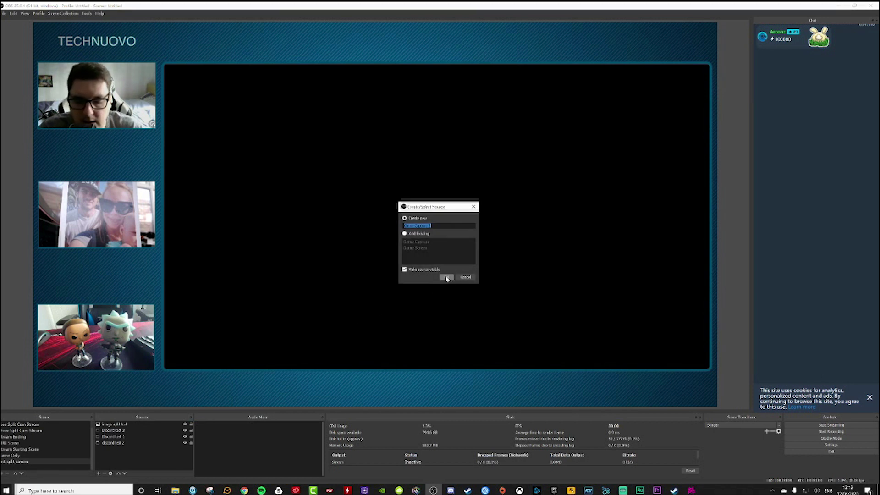
type("game split")
type("ure test")
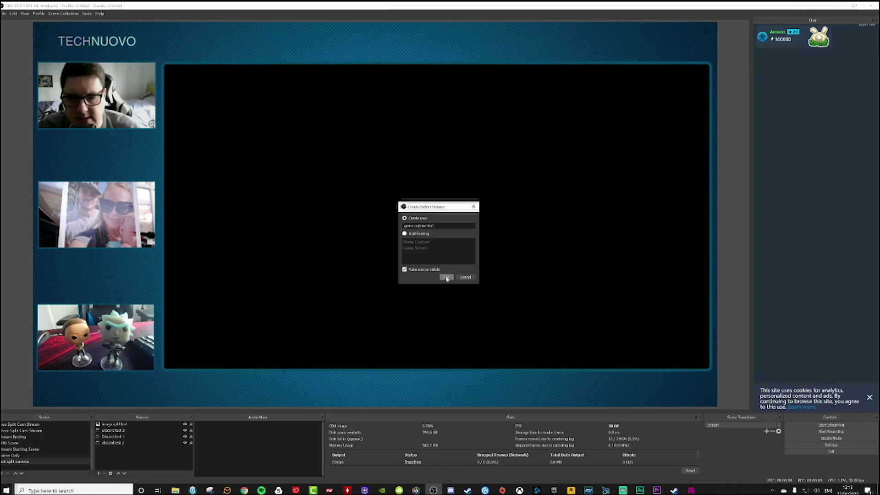
left_click(445, 277)
Set the capture mode to Capture specific window, targeting the Gang Beasts window.
left_click(437, 258)
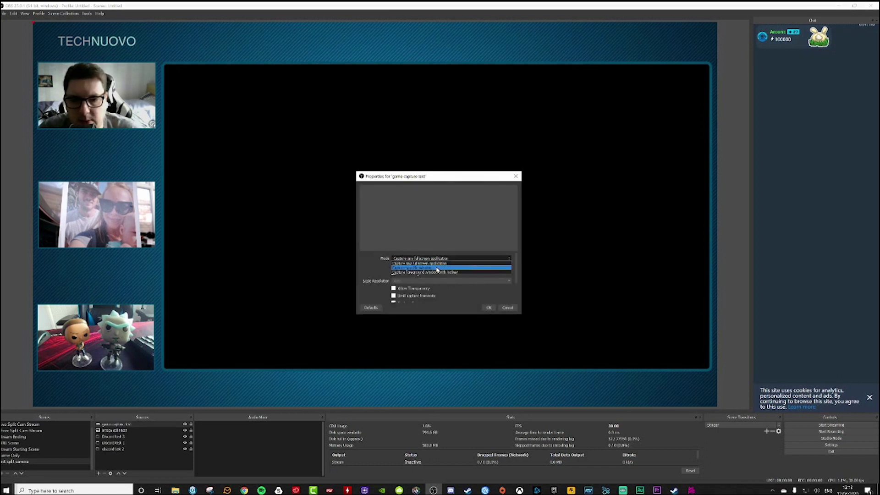
left_click(436, 267)
left_click(431, 237)
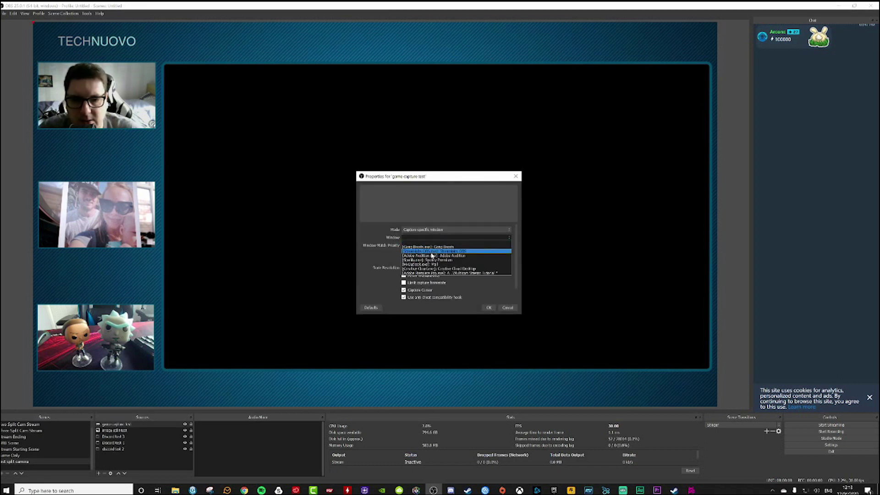
left_click(431, 252)
left_click(488, 307)
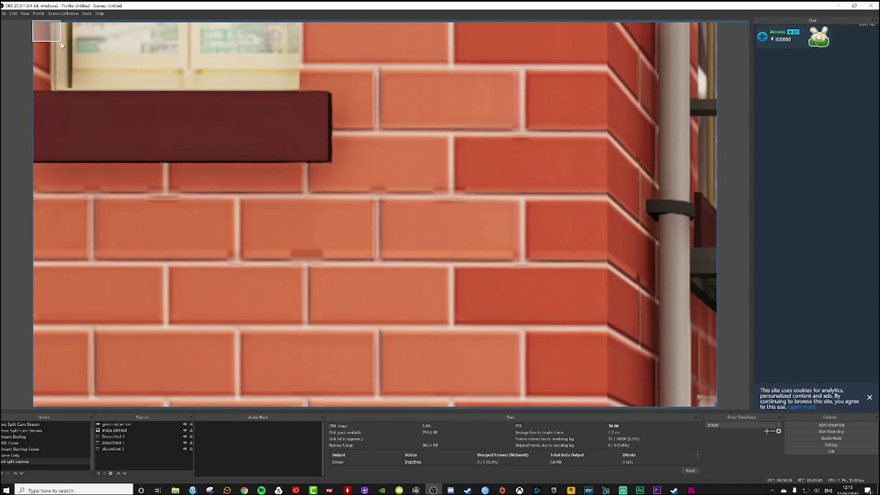
Resize the Gang Beasts capture to fill the main frame and layer it below 'image still test'.
left_click_drag(34, 24, 231, 159)
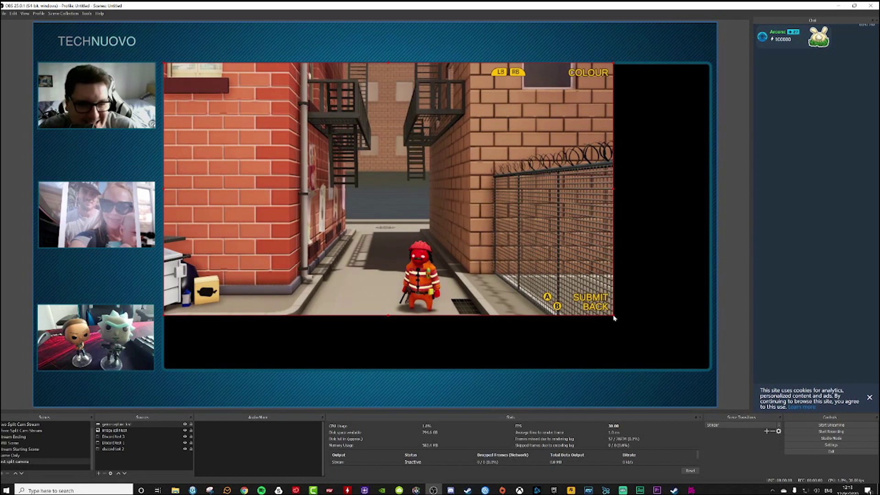
left_click_drag(614, 318, 697, 373)
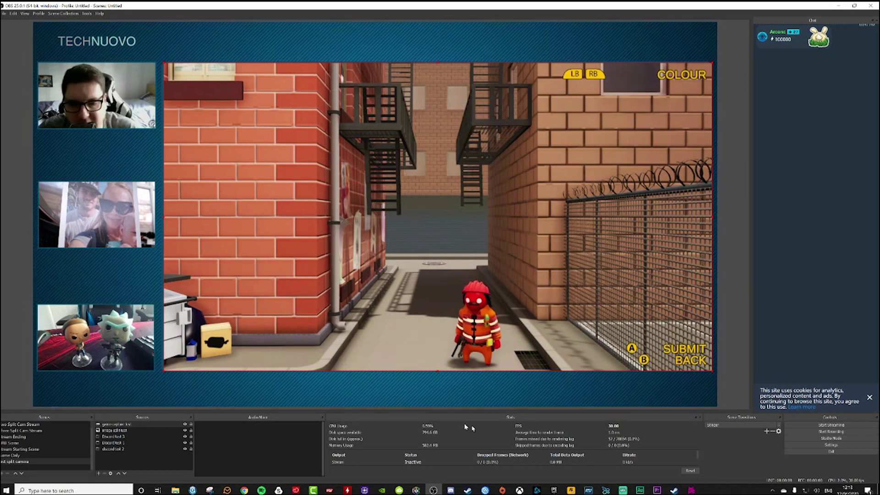
left_click_drag(113, 426, 121, 434)
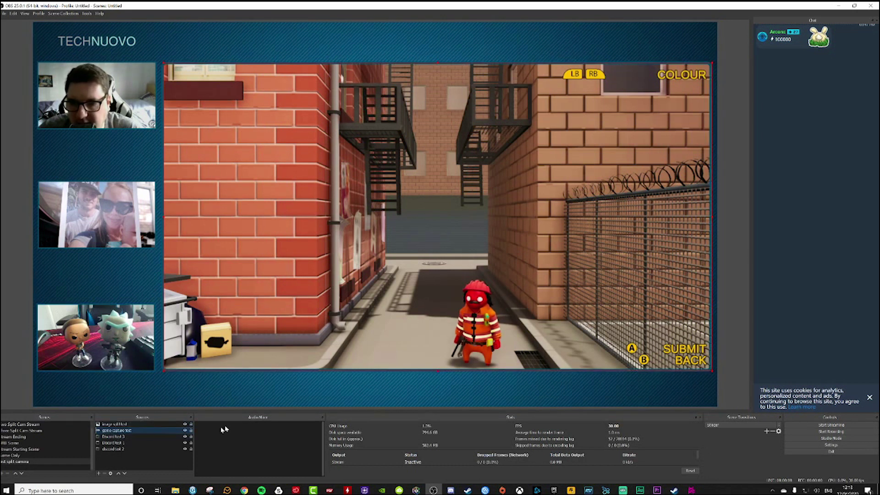
left_click(235, 399)
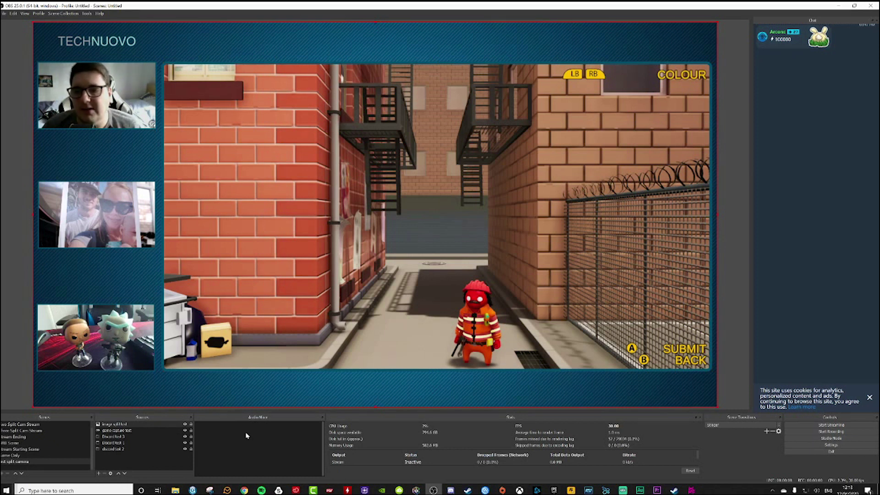